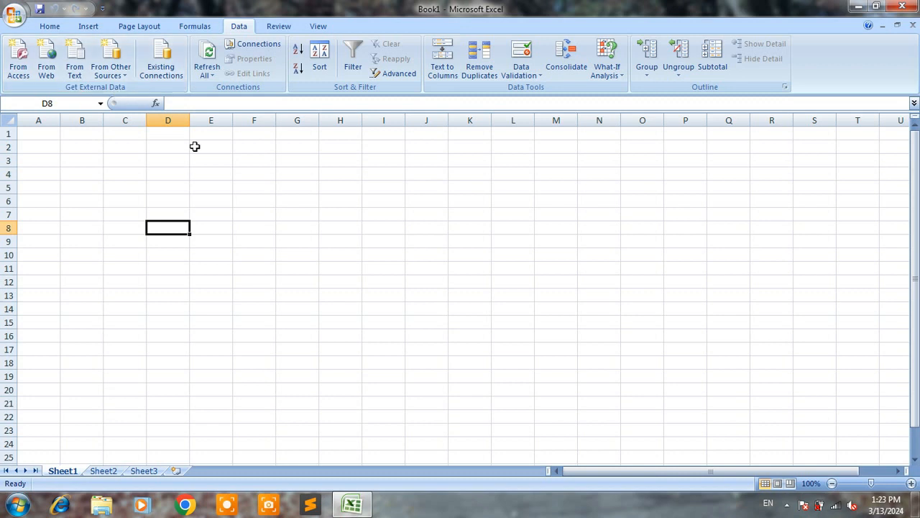
pyautogui.click(271, 228)
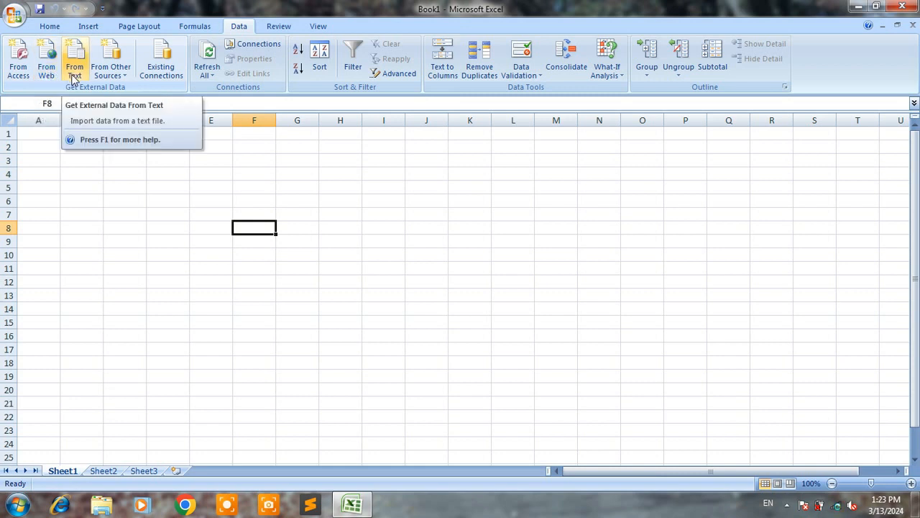
pyautogui.click(120, 79)
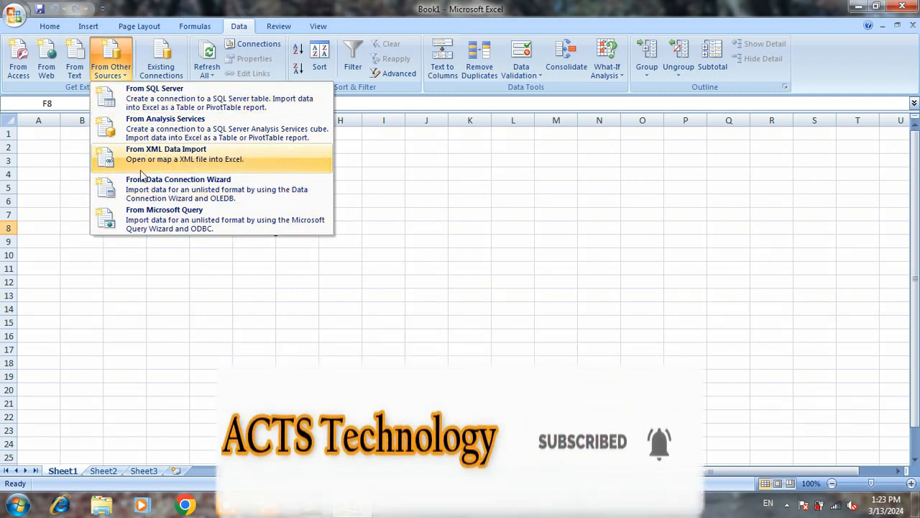
pyautogui.click(130, 247)
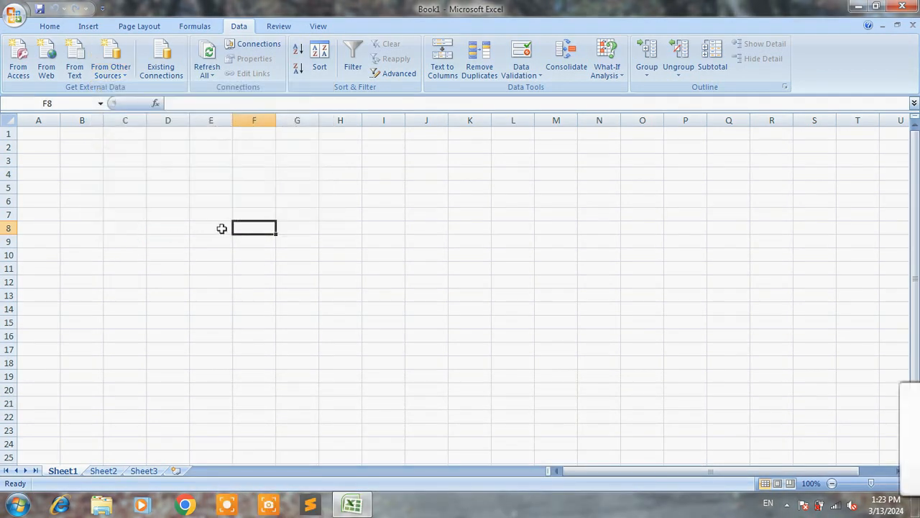
pyautogui.click(194, 188)
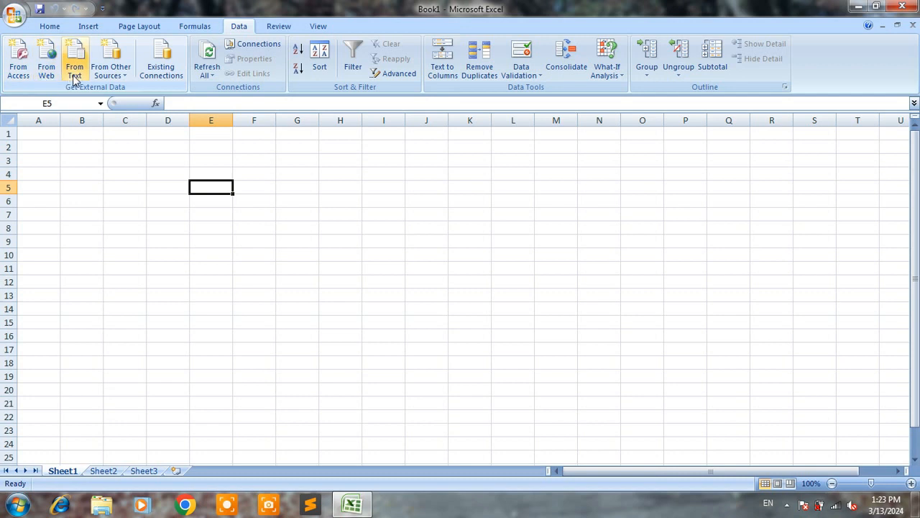
pyautogui.click(113, 76)
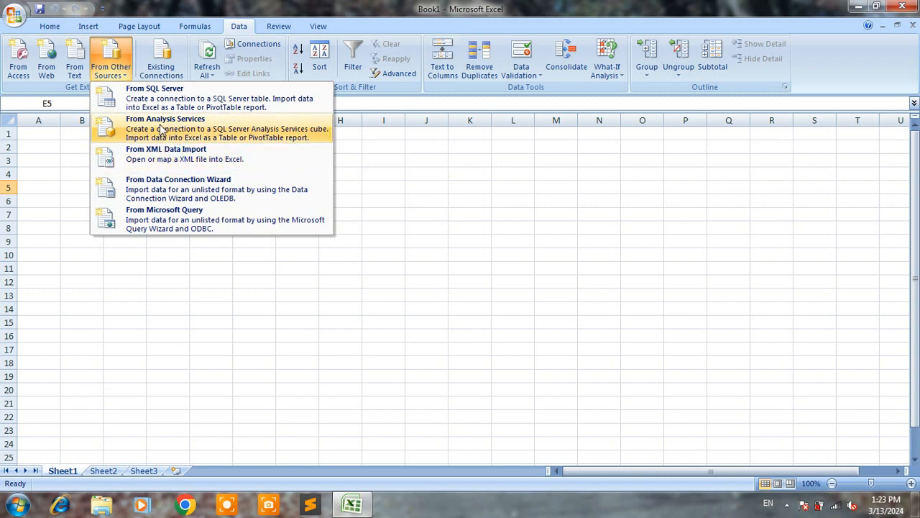
pyautogui.click(55, 149)
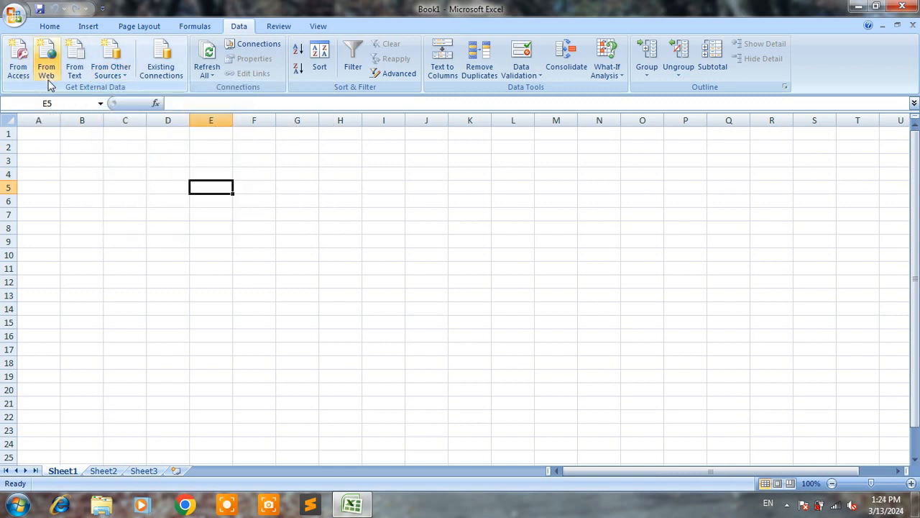
pyautogui.click(106, 72)
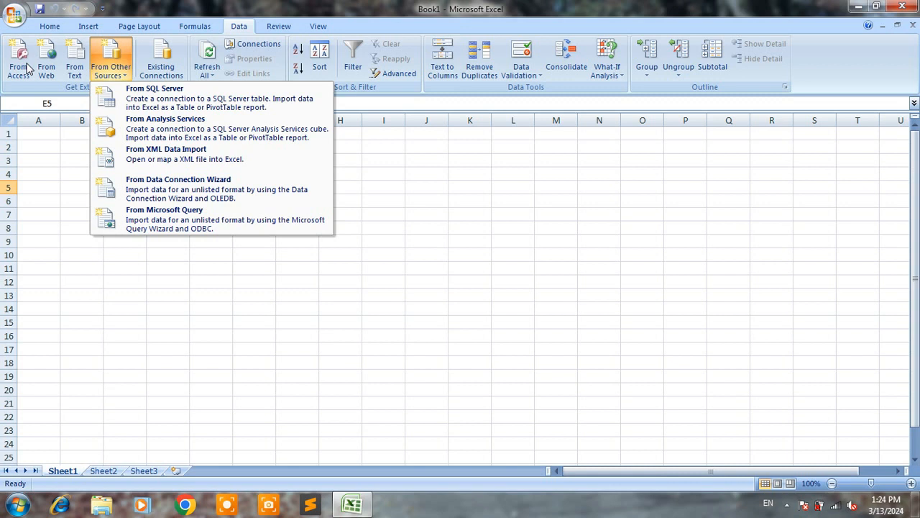
pyautogui.click(74, 182)
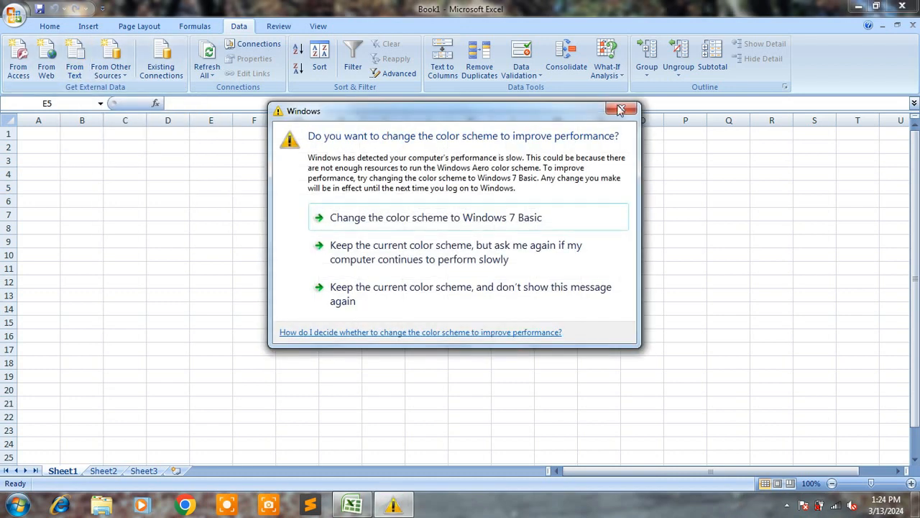
# - Dismiss the colour scheme prompt, minimize the workbook, and open Notepad in a maximized window
pyautogui.click(622, 108)
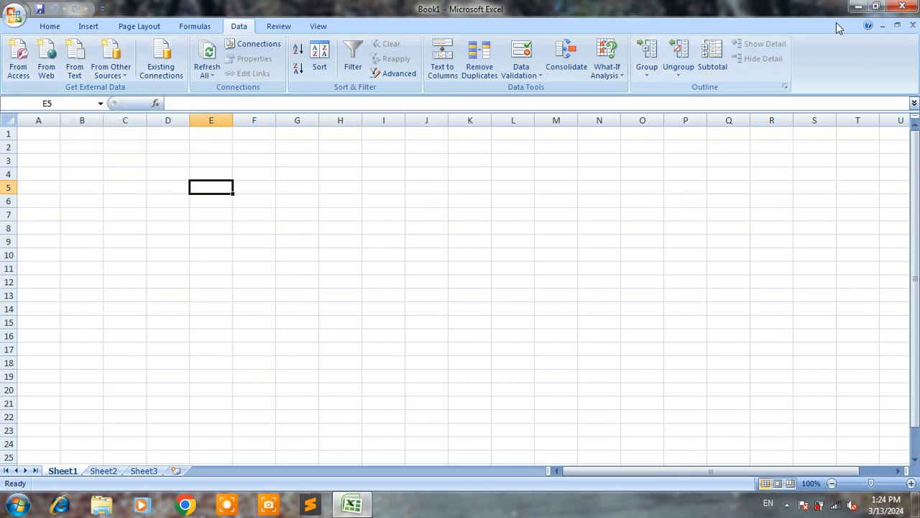
pyautogui.click(858, 8)
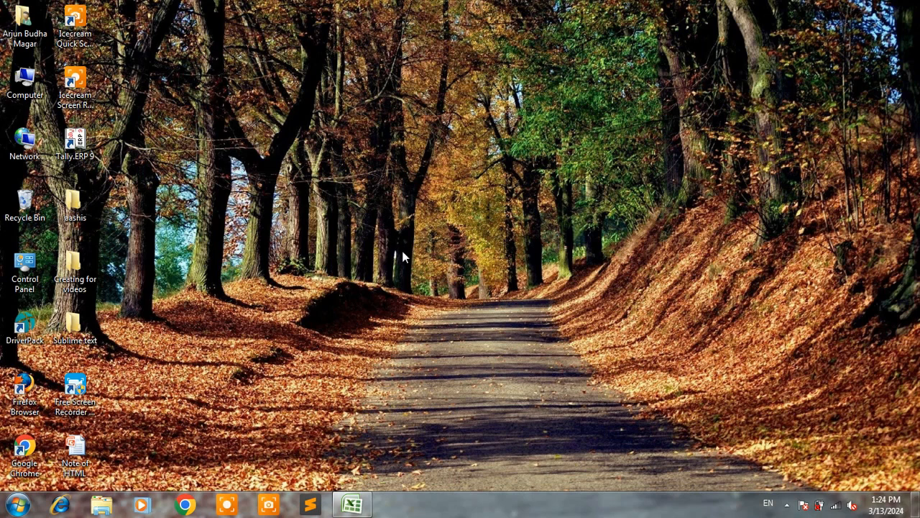
pyautogui.rightClick(352, 161)
pyautogui.click(392, 199)
pyautogui.press('super+r')
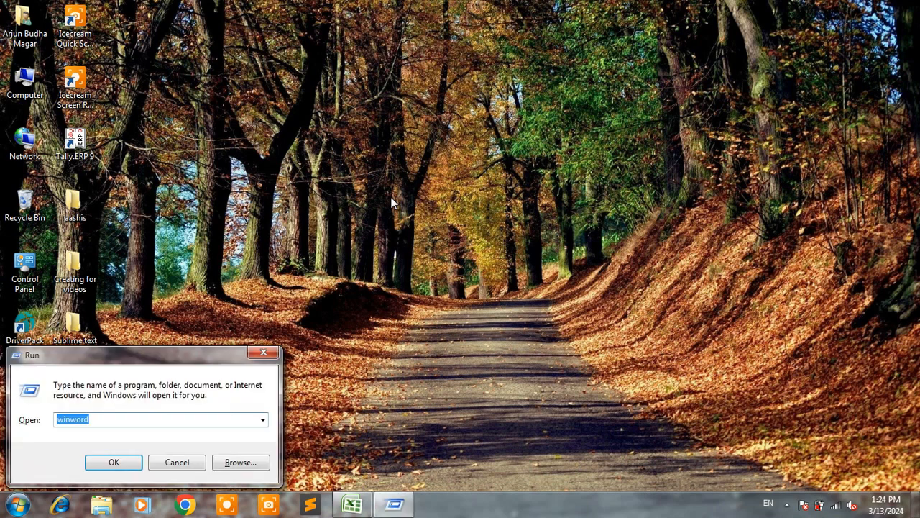
pyautogui.press('BackSpace')
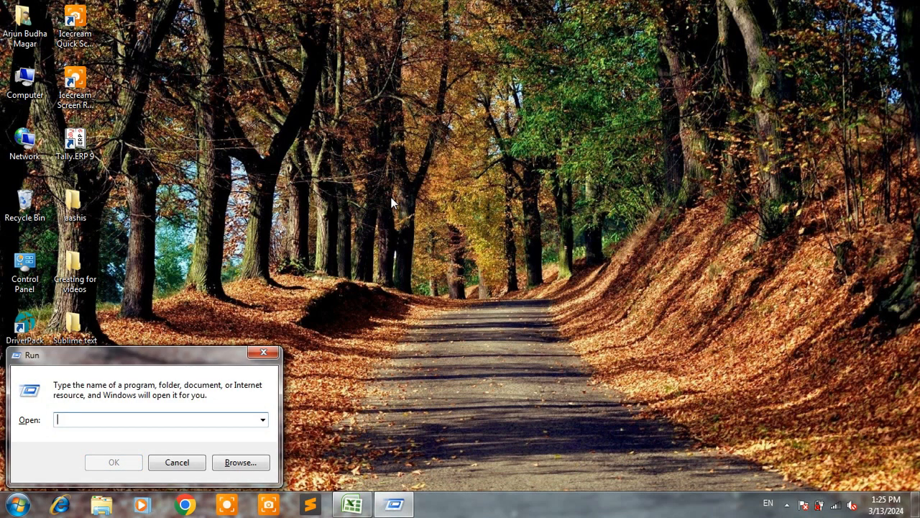
pyautogui.write('notepad')
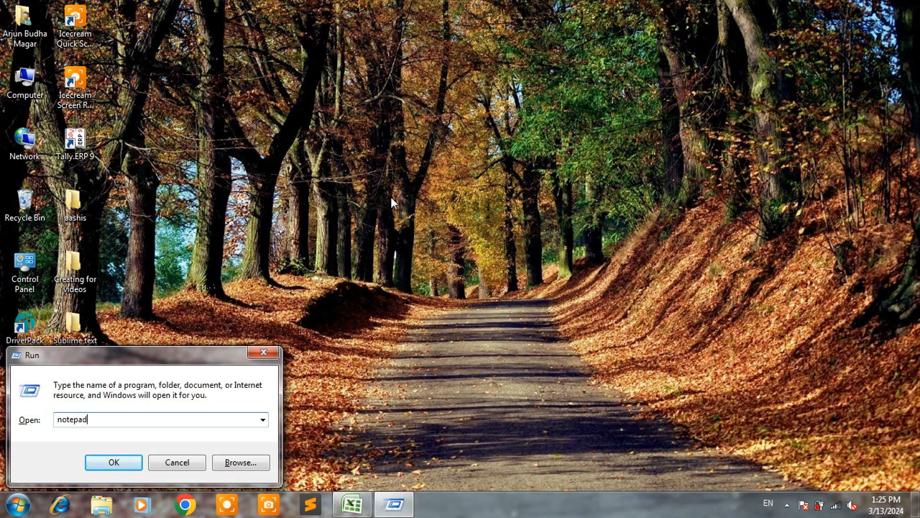
pyautogui.press('Return')
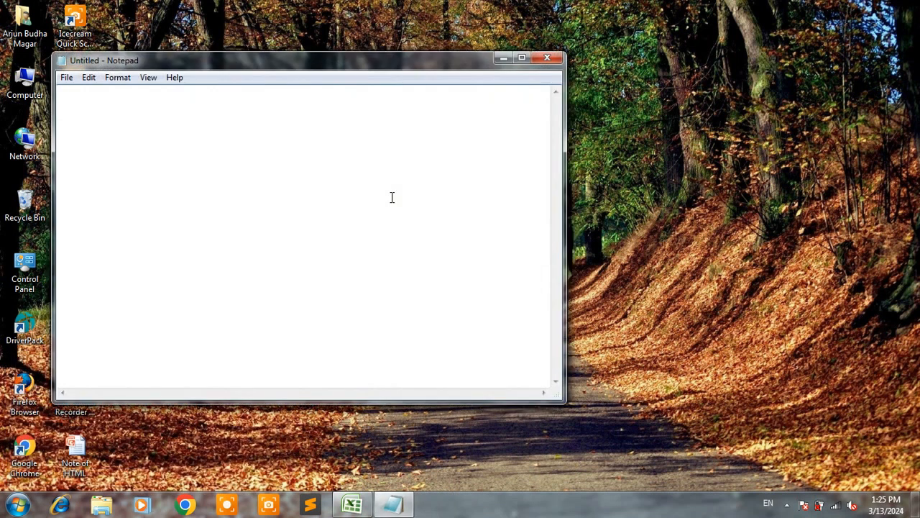
pyautogui.click(522, 58)
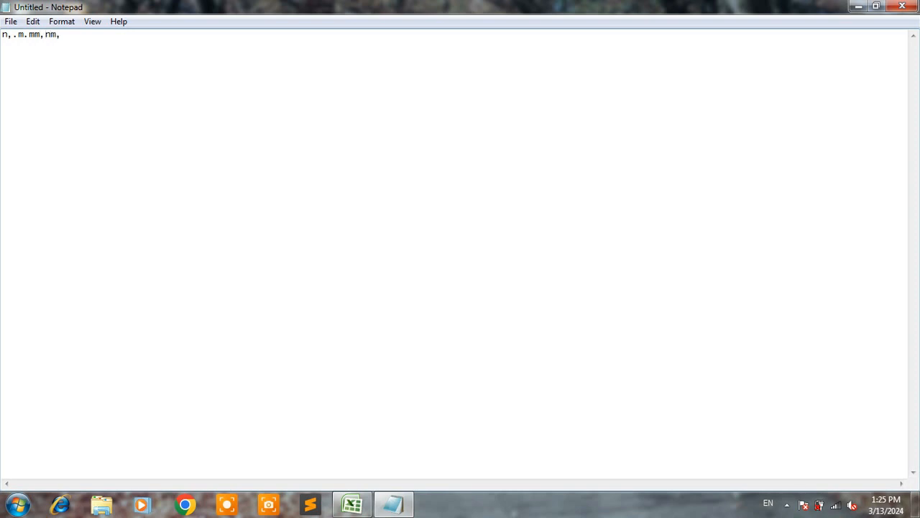
# - Delete all the stray characters from the untitled note so that it is blank
pyautogui.press('BackSpace')
pyautogui.press('BackSpace')
pyautogui.press('BackSpace')
pyautogui.press('BackSpace')
pyautogui.press('BackSpace')
pyautogui.press('BackSpace')
pyautogui.press('BackSpace')
pyautogui.press('BackSpace')
# - Set the note's font to Times New Roman, bold, size 20
pyautogui.click(68, 27)
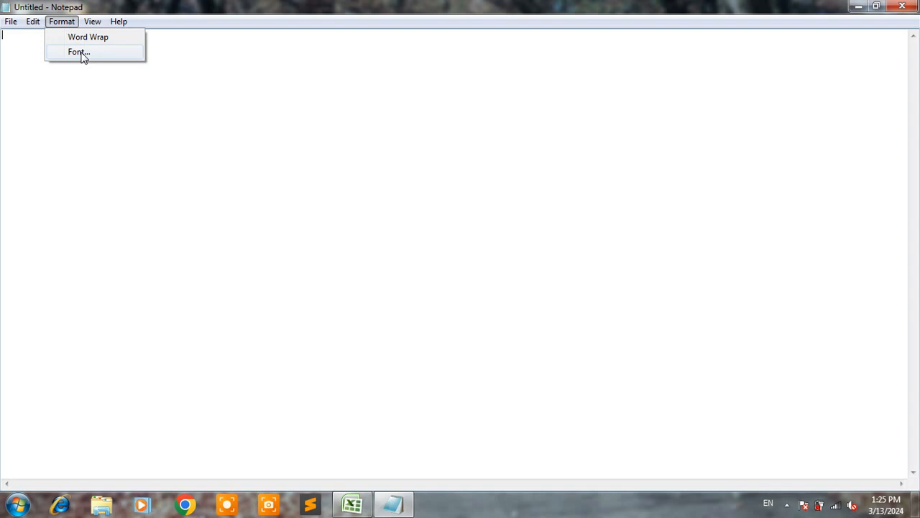
pyautogui.click(79, 52)
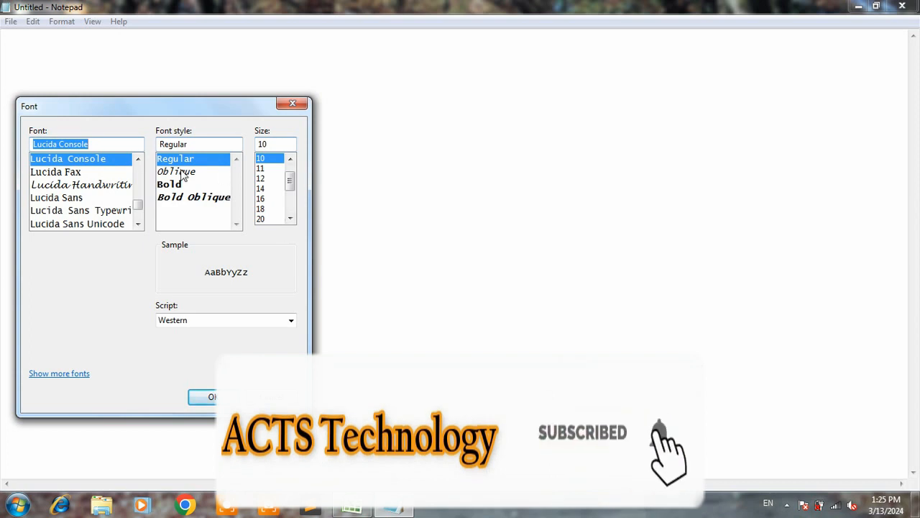
pyautogui.press('BackSpace')
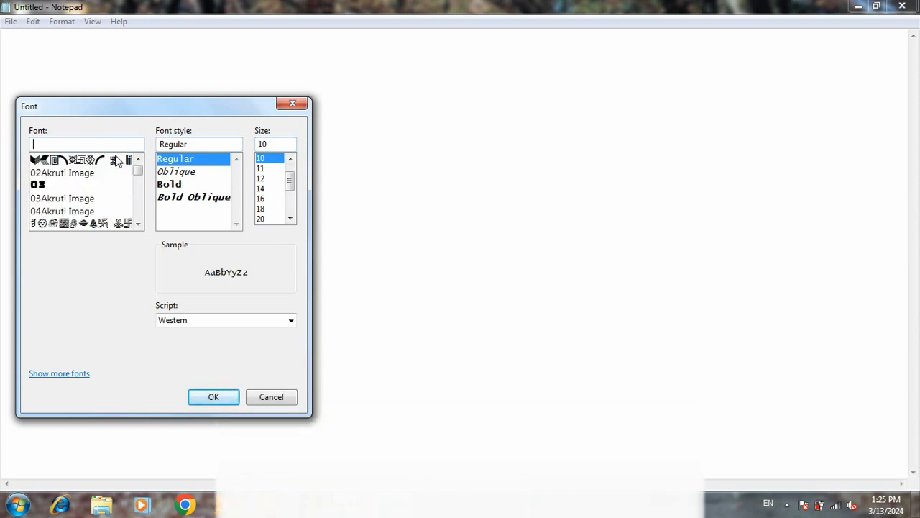
pyautogui.write('tim')
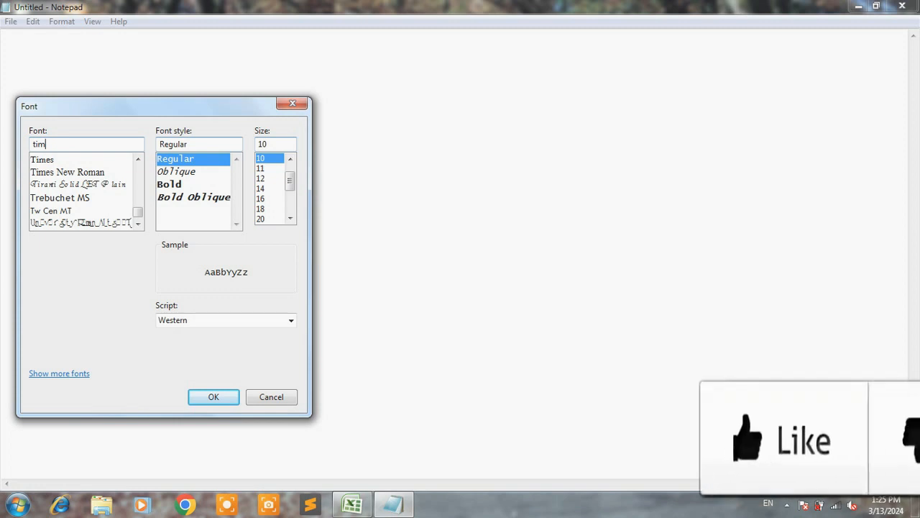
pyautogui.click(81, 172)
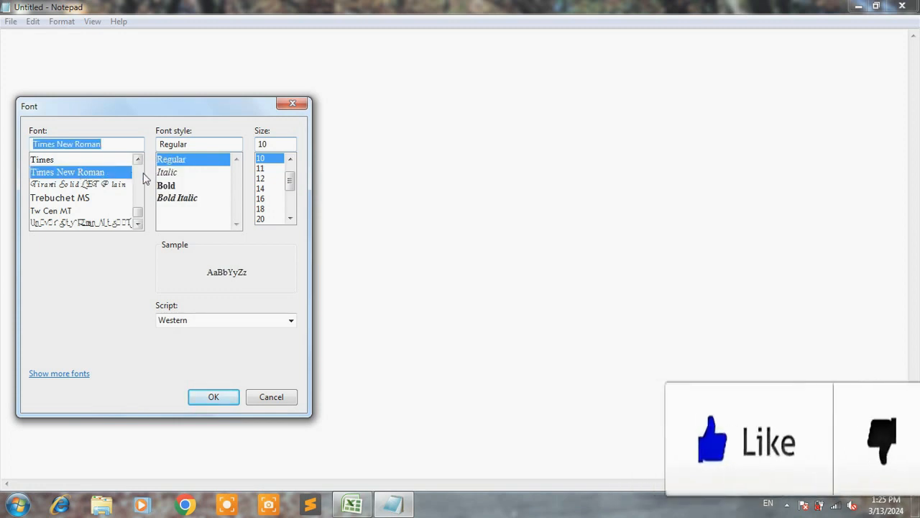
pyautogui.click(166, 185)
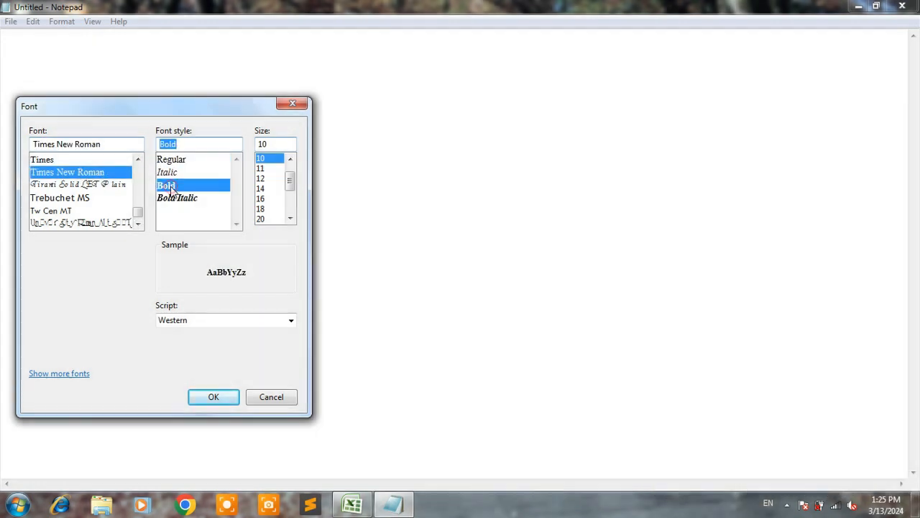
pyautogui.click(291, 217)
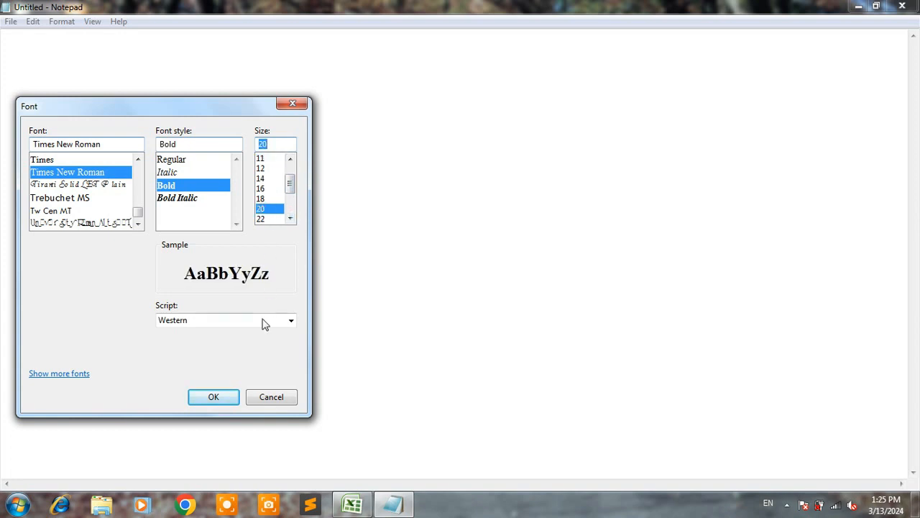
pyautogui.click(218, 400)
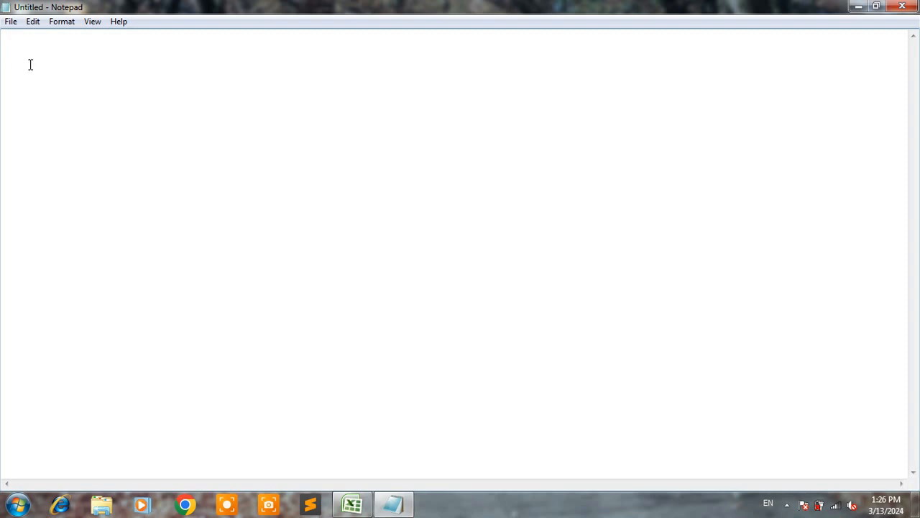
# - Start the header row with the column titles Sn and Name, separated by a tab
pyautogui.write('SnNaame')
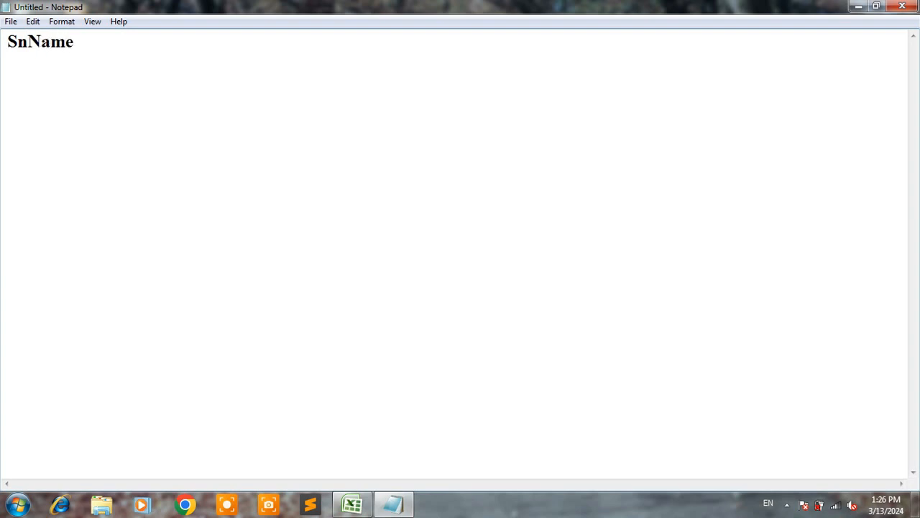
pyautogui.click(18, 43)
pyautogui.press('Tab')
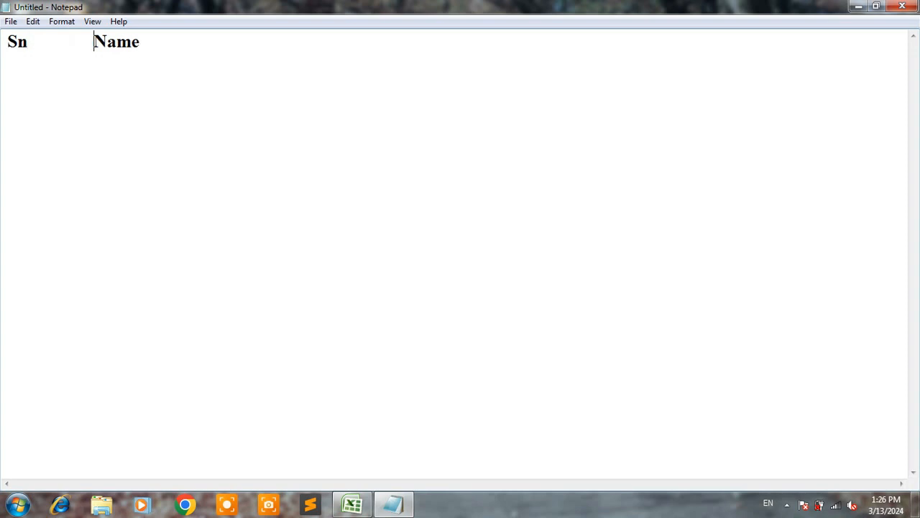
# - Add the tab-separated column titles eng, nep, mat, soc and total after Name in the header row
pyautogui.click(33, 45)
pyautogui.click(142, 45)
pyautogui.press('Tab')
pyautogui.write('eng')
pyautogui.press('Tab')
pyautogui.write('nep\t')
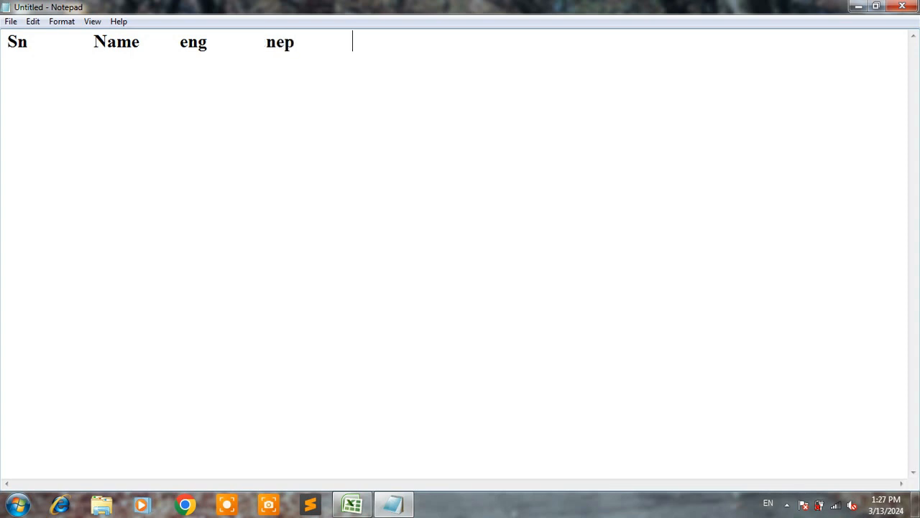
pyautogui.write('mat')
pyautogui.press('Tab')
pyautogui.write('soc')
pyautogui.press('Tab')
pyautogui.write('totta')
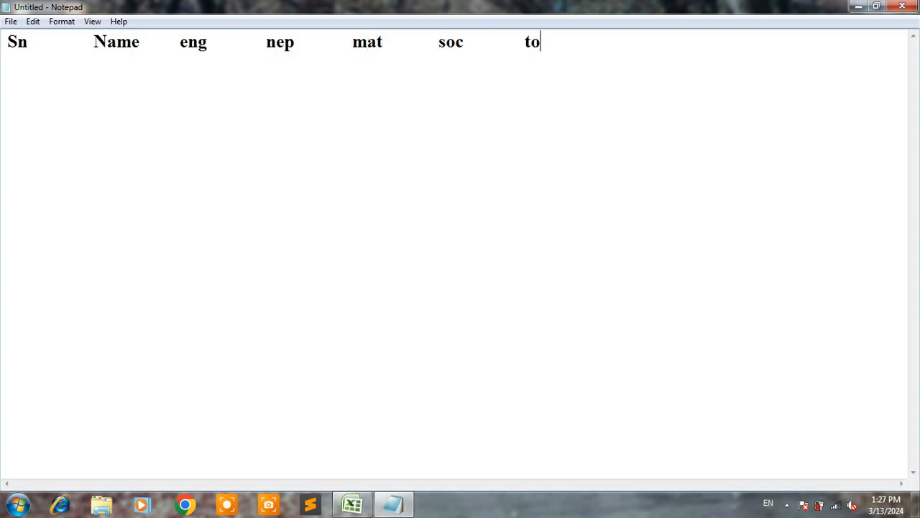
pyautogui.press('BackSpace')
pyautogui.press('BackSpace')
pyautogui.write('al')
# - Start the first record below the headings with serial number 1 and the student's full name, separated by a tab
pyautogui.press('Return')
pyautogui.write('1')
pyautogui.press('Tab')
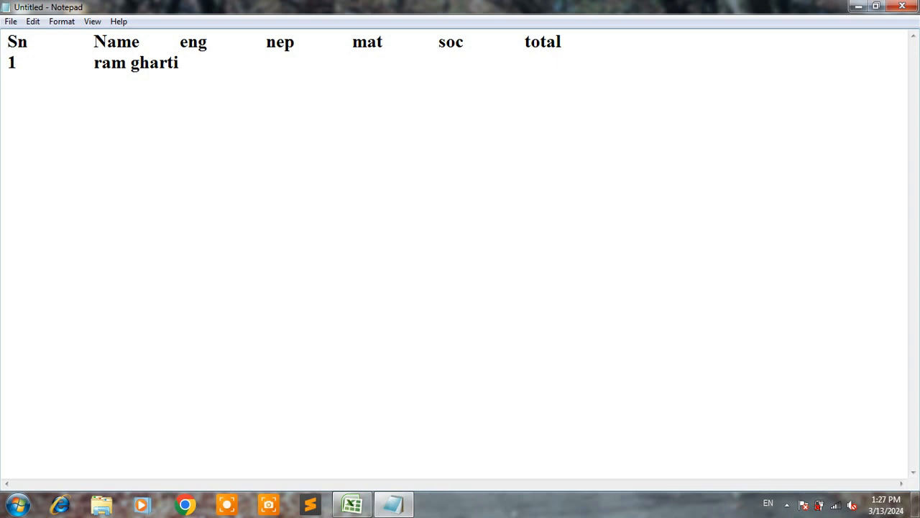
pyautogui.press('Tab')
pyautogui.press('Tab')
pyautogui.press('BackSpace')
pyautogui.press('BackSpace')
pyautogui.press('BackSpace')
pyautogui.press('BackSpace')
pyautogui.press('BackSpace')
pyautogui.press('BackSpace')
pyautogui.press('BackSpace')
pyautogui.press('BackSpace')
pyautogui.write('bahadur')
pyautogui.press('Tab')
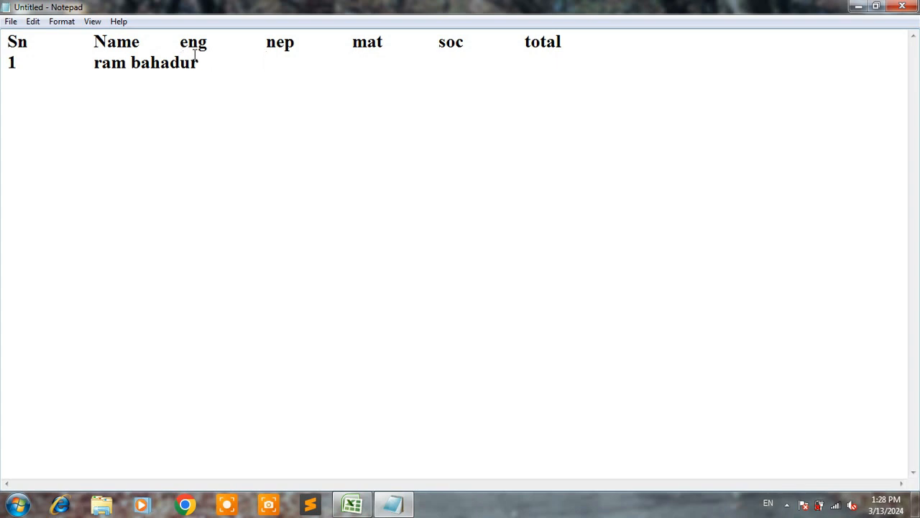
# - Enter the first student's marks 50, 60, 75 and 89 after the name, separated by tabs
pyautogui.click(268, 65)
pyautogui.write('50')
pyautogui.press('Tab')
pyautogui.write('60')
pyautogui.press('Tab')
pyautogui.write('75')
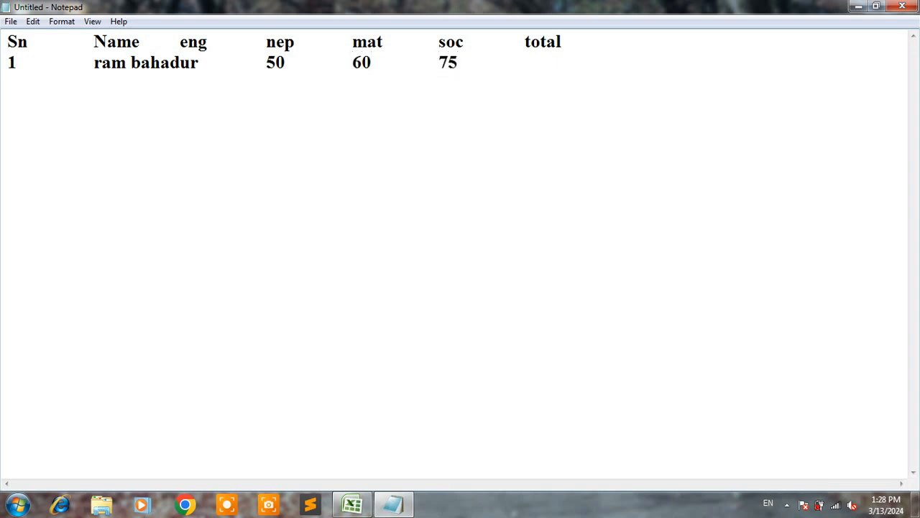
pyautogui.press('Tab')
pyautogui.write('89')
pyautogui.click(198, 61)
pyautogui.click(267, 61)
pyautogui.click(362, 65)
pyautogui.click(426, 67)
pyautogui.click(450, 73)
pyautogui.click(531, 65)
# - Add a tab-separated second record with serial number 2, the student's name and the marks 56, 25, 78 and 41
pyautogui.click(547, 64)
pyautogui.press('Tab')
pyautogui.write('2')
pyautogui.press('Tab')
pyautogui.write('sita')
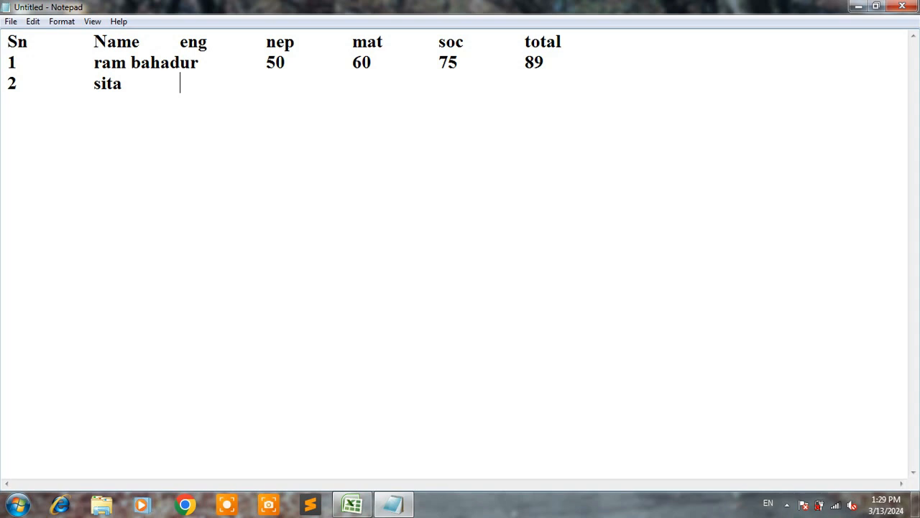
pyautogui.press('Tab')
pyautogui.write('56')
pyautogui.press('Tab')
pyautogui.write('25')
pyautogui.press('Tab')
pyautogui.write('78')
pyautogui.press('Tab')
pyautogui.write('41')
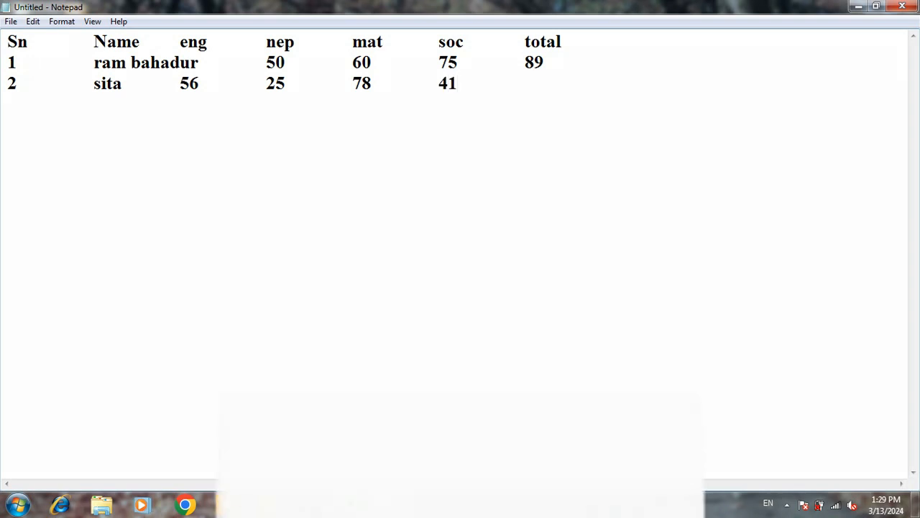
pyautogui.press('Tab')
# - Start a third record with serial number 3 and the student's name, each followed by a tab
pyautogui.press('Return')
pyautogui.write('2')
pyautogui.press('BackSpace')
pyautogui.write('3')
pyautogui.press('Tab')
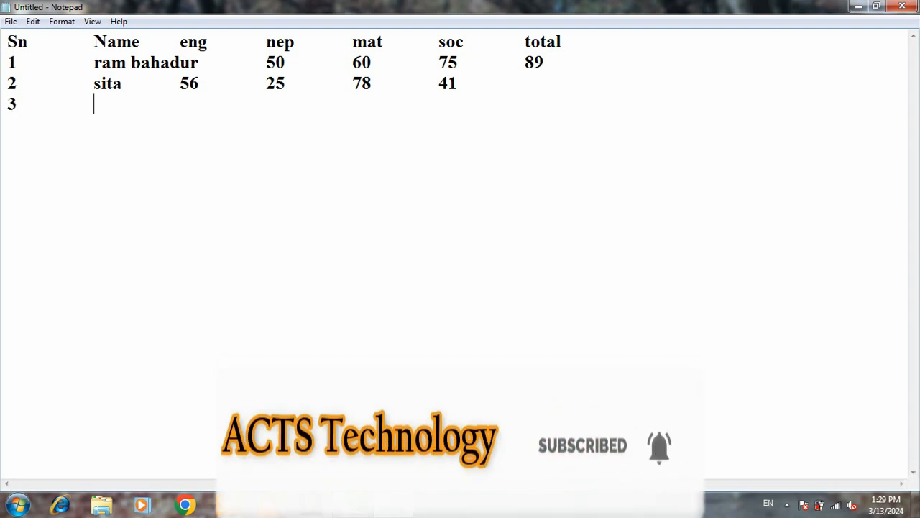
pyautogui.write('rishan')
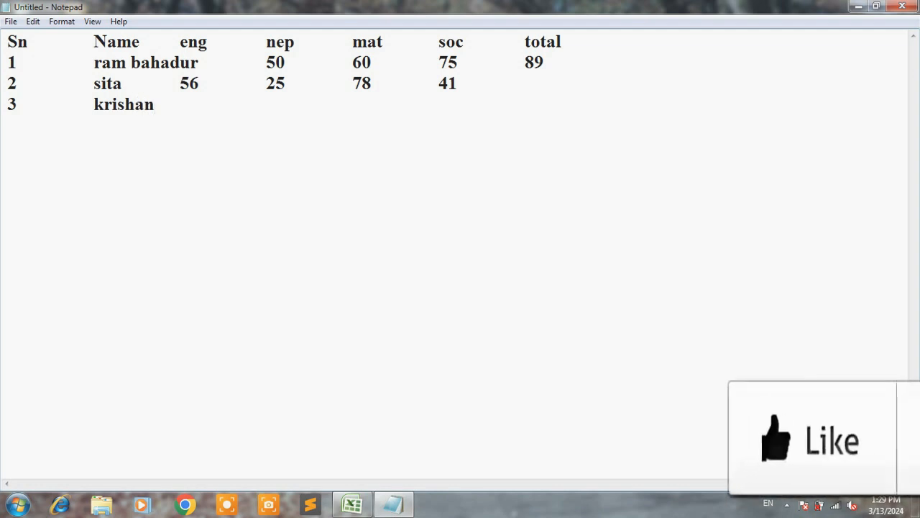
pyautogui.press('Tab')
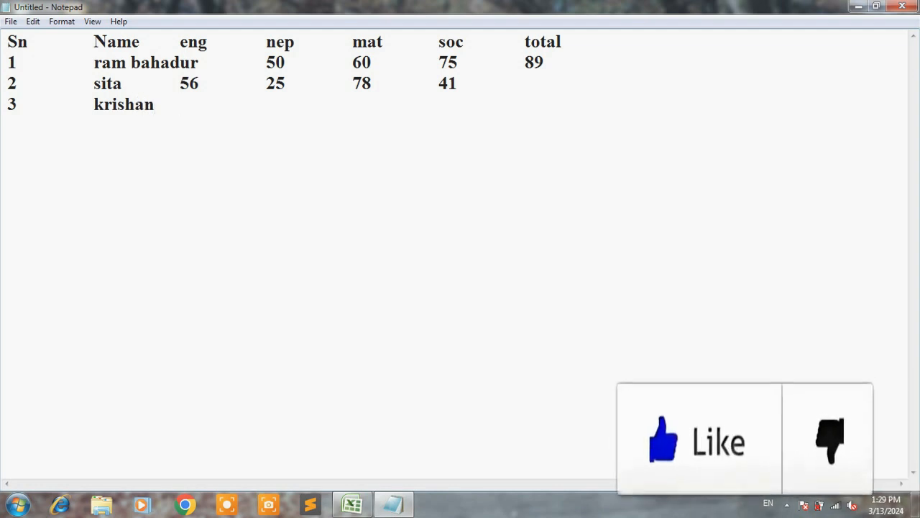
# - Enter the third student's marks 89, 41, 45 and 74 after the name, separated by tabs
pyautogui.write('89')
pyautogui.press('Tab')
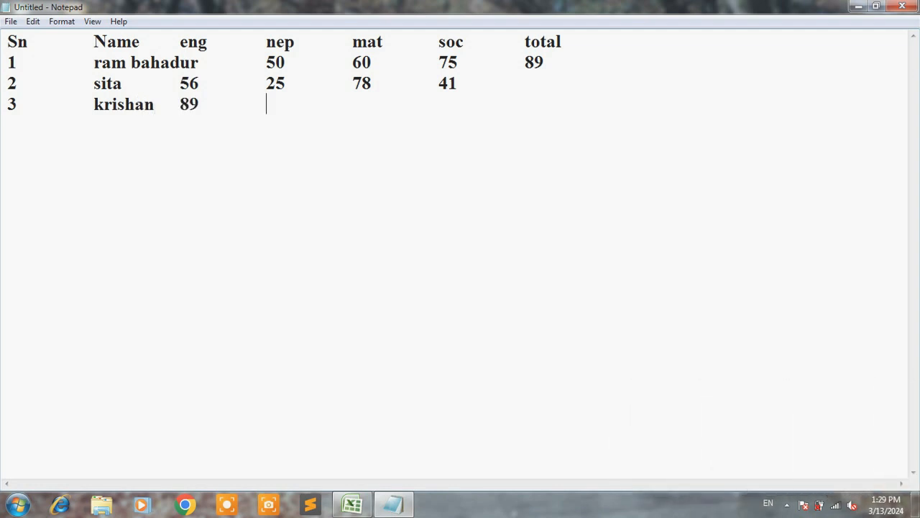
pyautogui.write('41\t45')
pyautogui.press('Tab')
pyautogui.write('74 ')
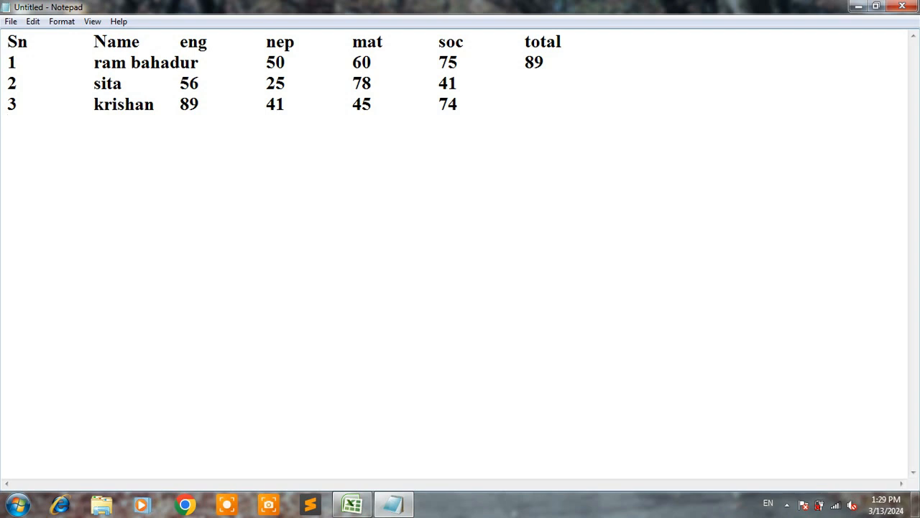
pyautogui.write('4\tba')
# - Add a tab-separated fourth record with serial number 4, the student's name and the marks 75, 64, 85 and 68
pyautogui.press('BackSpace')
pyautogui.write('habana\t75')
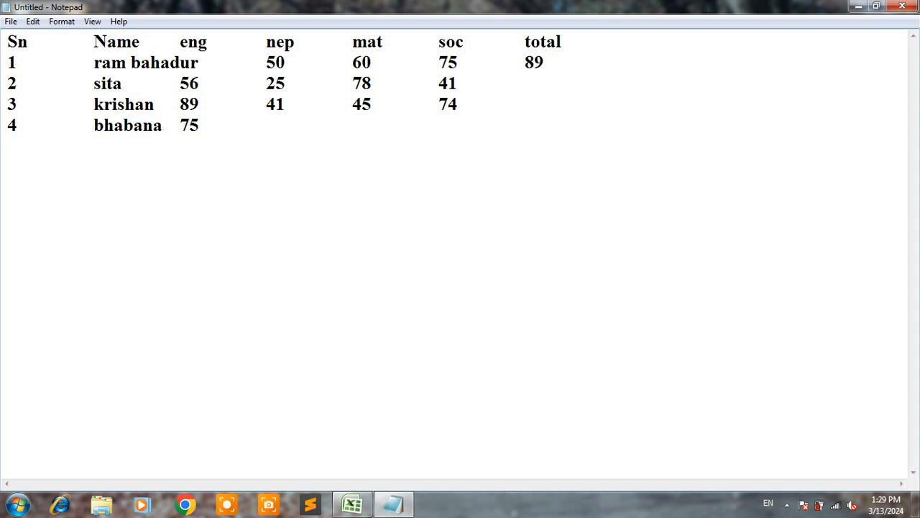
pyautogui.press('Tab')
pyautogui.write('645')
pyautogui.press('BackSpace')
pyautogui.write('85')
pyautogui.press('Tab')
pyautogui.write('68')
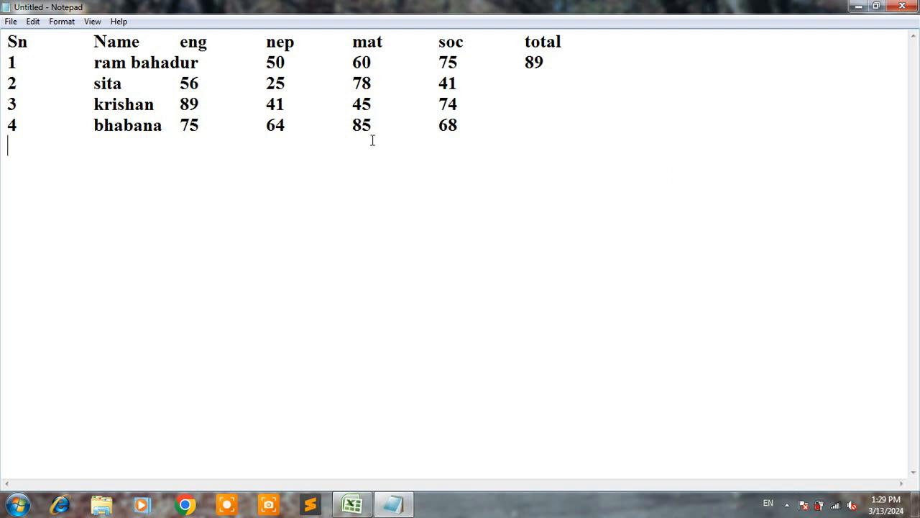
pyautogui.click(362, 509)
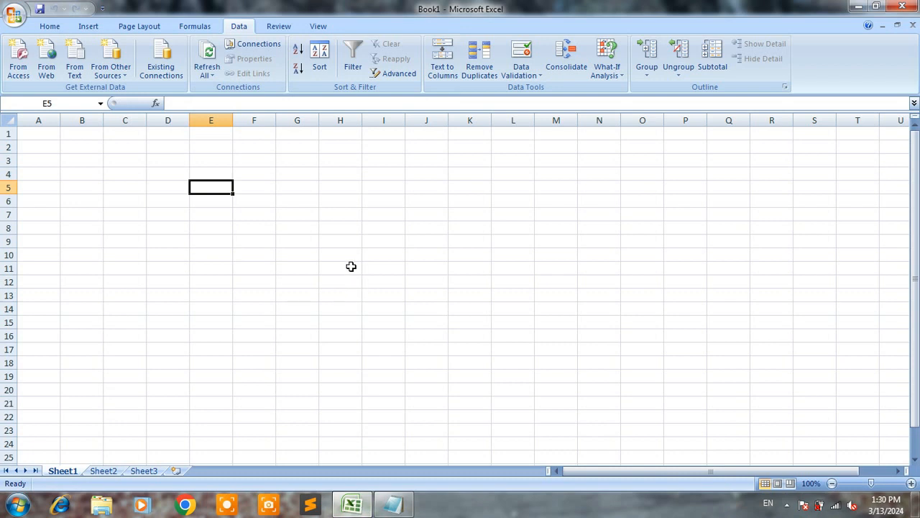
pyautogui.click(248, 185)
pyautogui.click(210, 191)
pyautogui.click(394, 503)
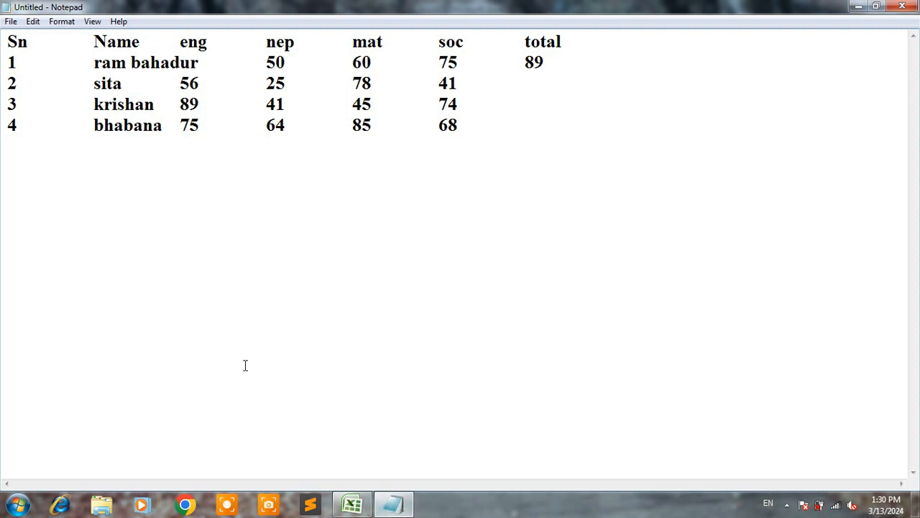
# - Save the marks table to the Desktop as a text document named file
pyautogui.click(11, 22)
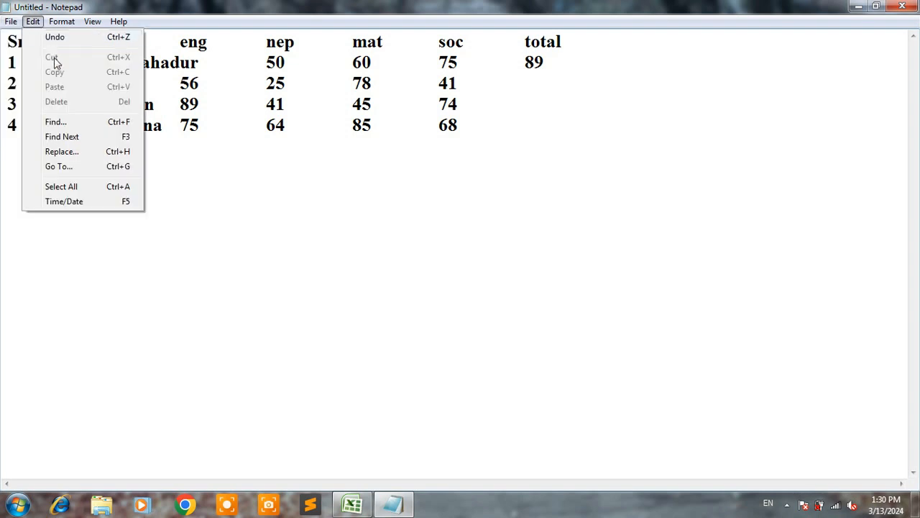
pyautogui.click(39, 83)
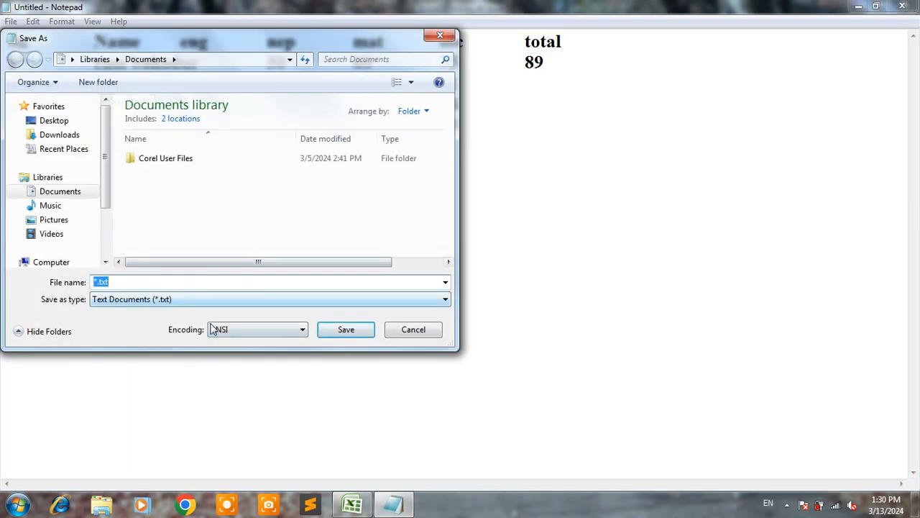
pyautogui.press('BackSpace')
pyautogui.write('file')
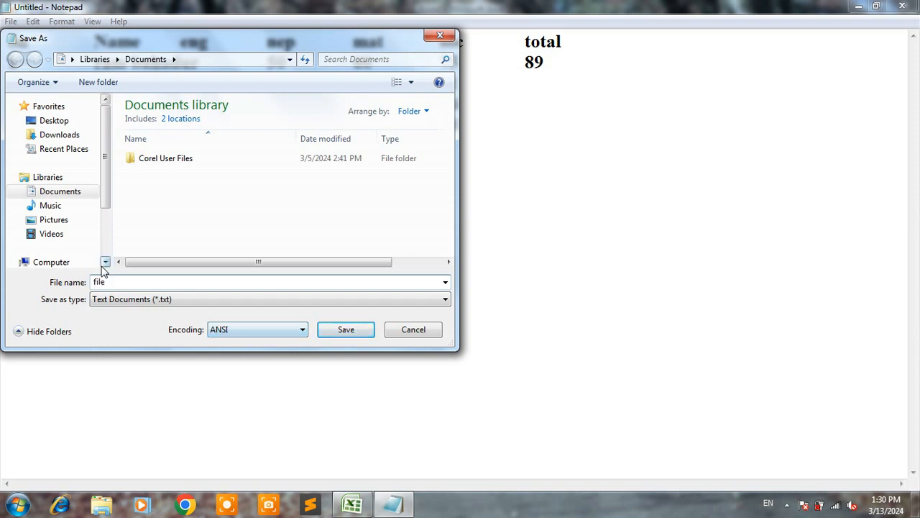
pyautogui.click(55, 123)
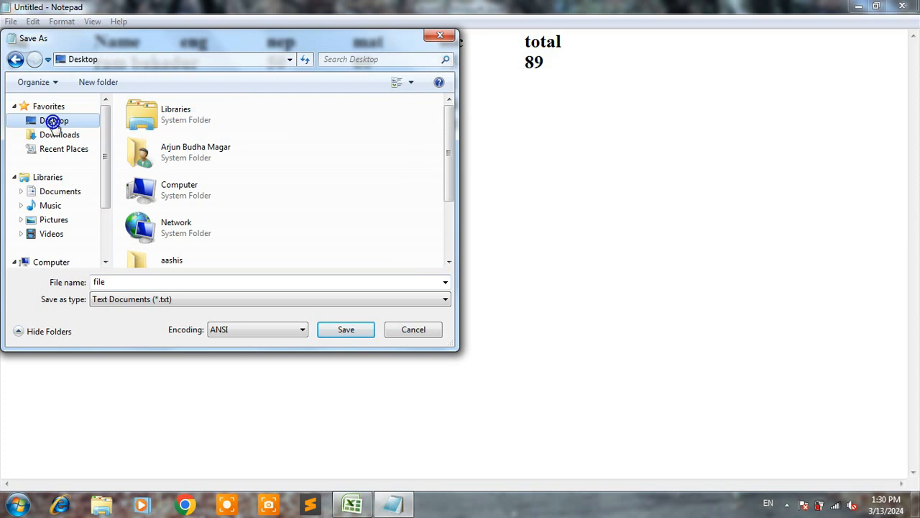
pyautogui.click(346, 331)
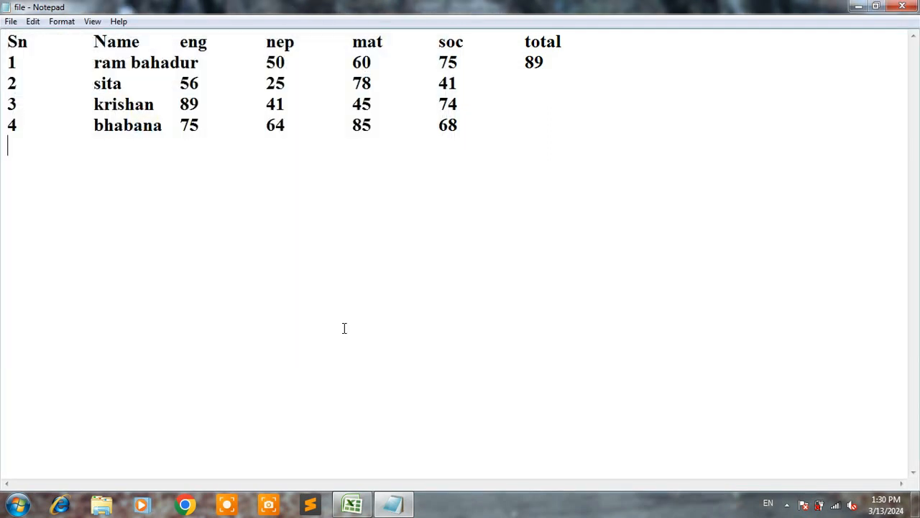
# - Minimise the open windows and refresh the desktop to check for the saved text file
pyautogui.click(858, 6)
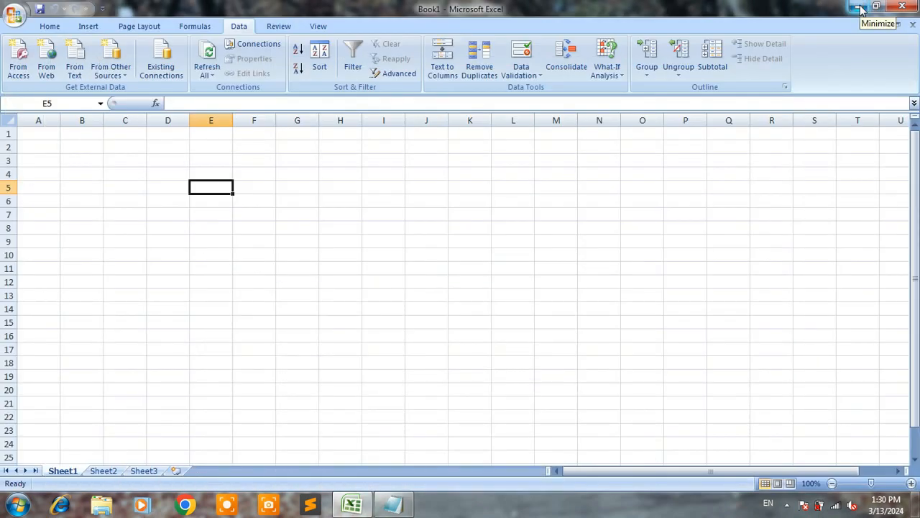
pyautogui.click(858, 7)
pyautogui.rightClick(498, 97)
pyautogui.click(523, 134)
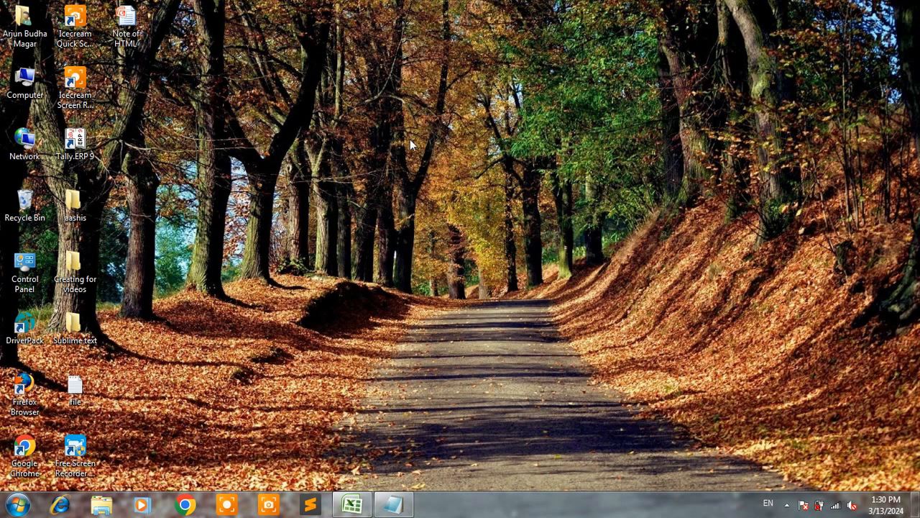
# - Switch to Excel and select cell C3 on Sheet1 of the blank workbook
pyautogui.click(352, 505)
pyautogui.click(475, 240)
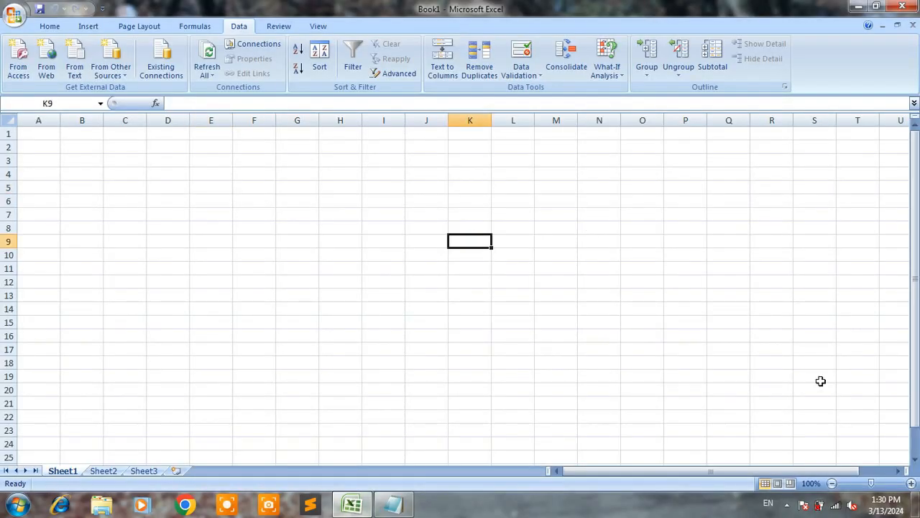
pyautogui.scroll(4, 910, 483)
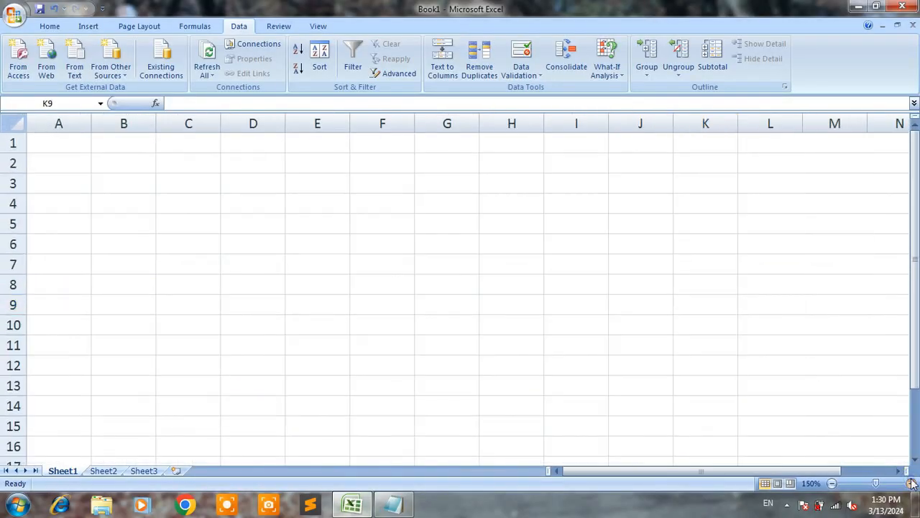
pyautogui.click(202, 187)
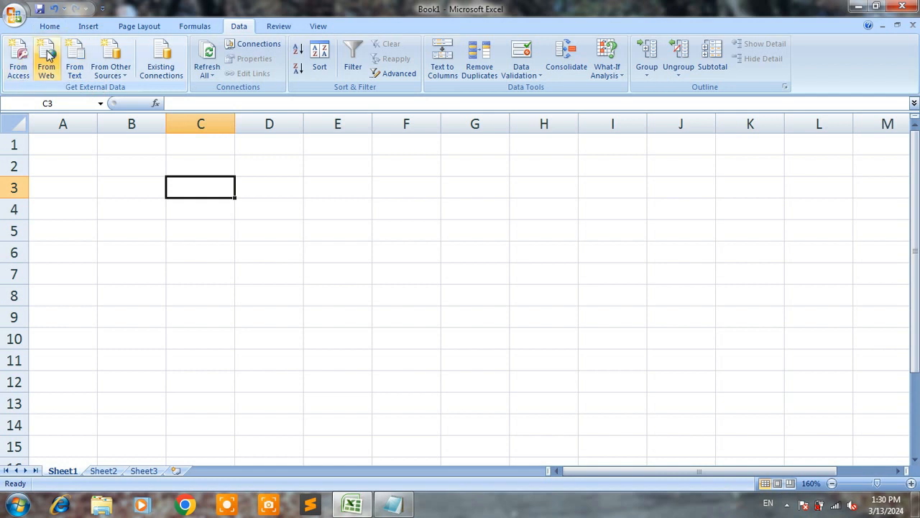
pyautogui.click(125, 76)
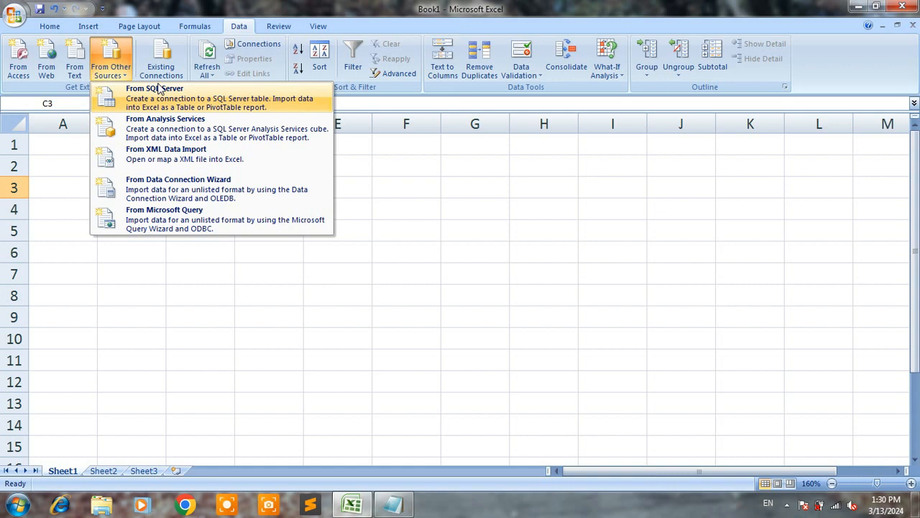
pyautogui.click(68, 157)
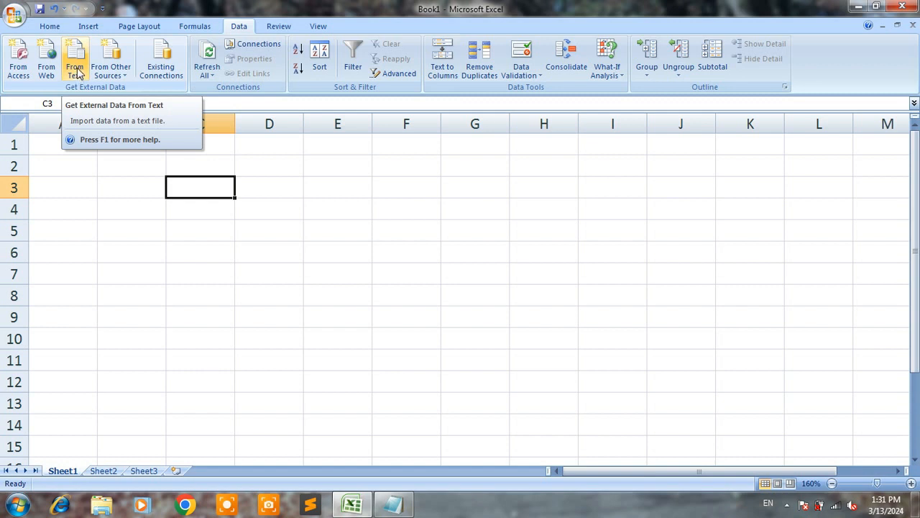
# - Start a text import of external data using the text document named file from the Desktop
pyautogui.click(77, 72)
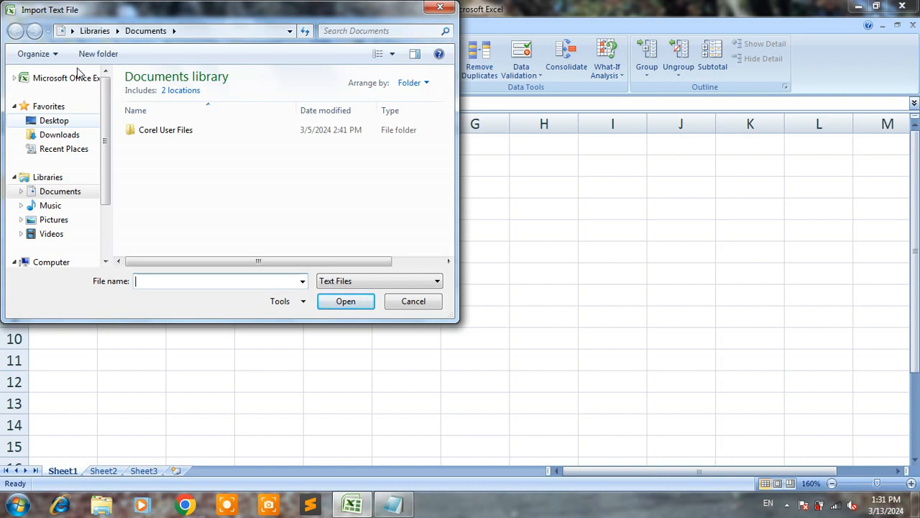
pyautogui.click(74, 120)
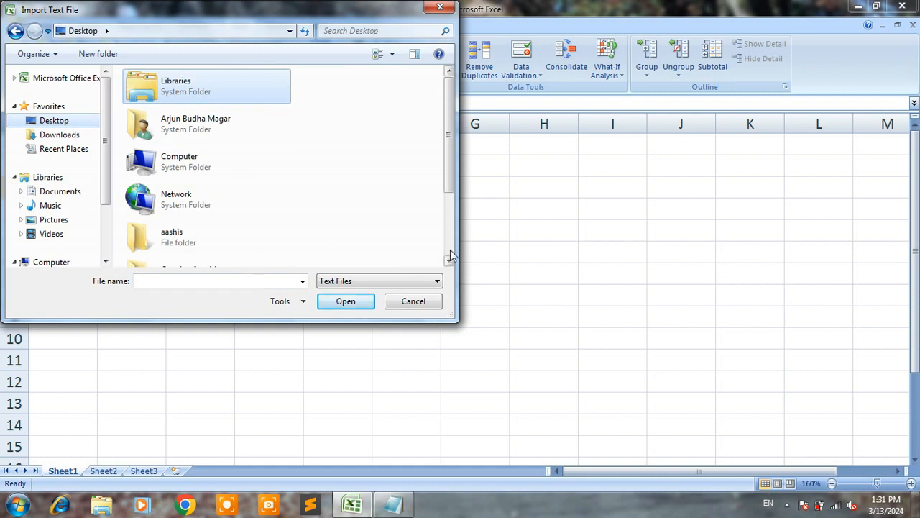
pyautogui.click(449, 263)
pyautogui.click(449, 263)
pyautogui.click(448, 260)
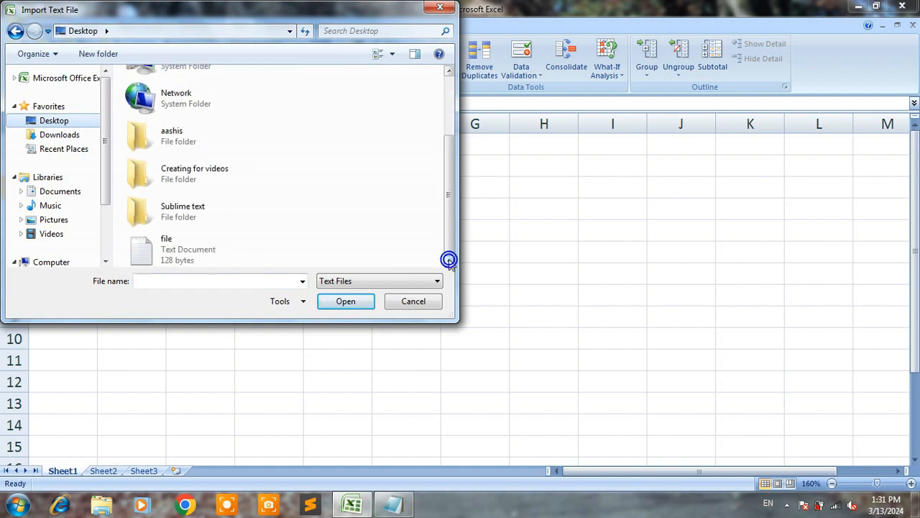
pyautogui.click(185, 241)
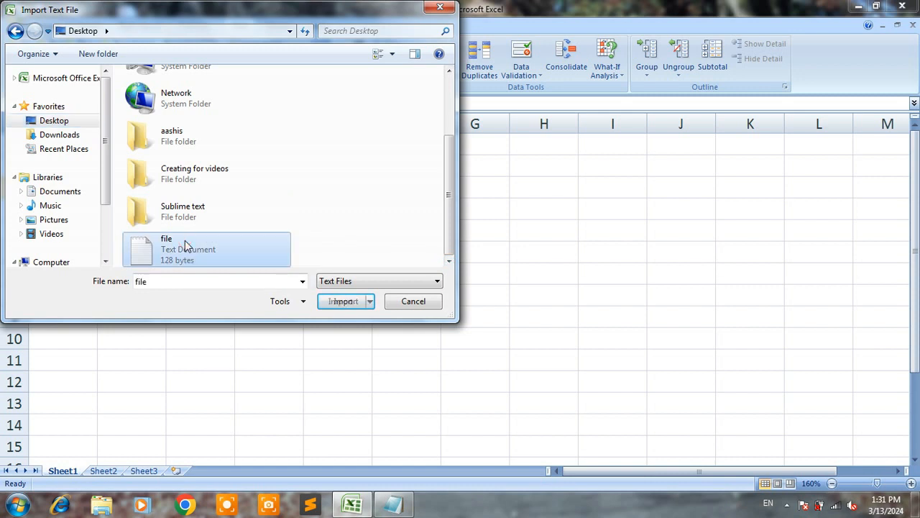
pyautogui.click(346, 303)
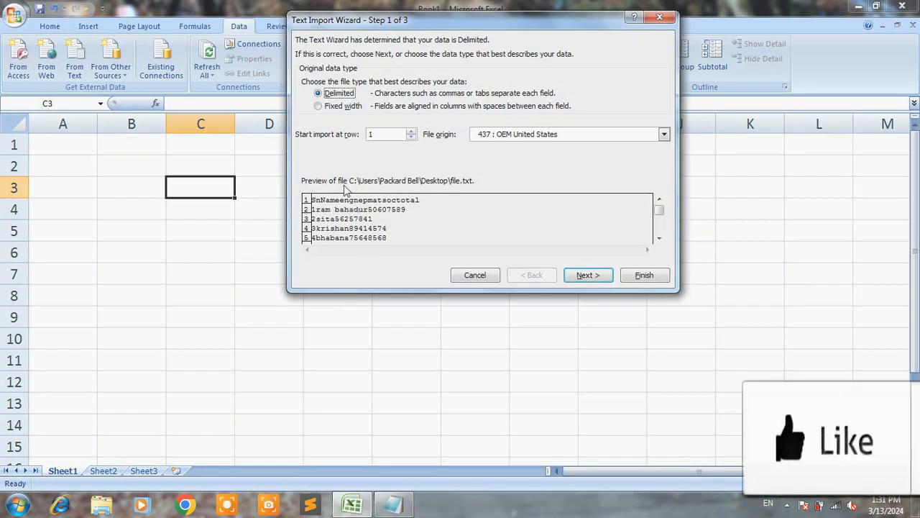
# - Choose Delimited as the original data type and continue to the delimiter settings
pyautogui.click(324, 107)
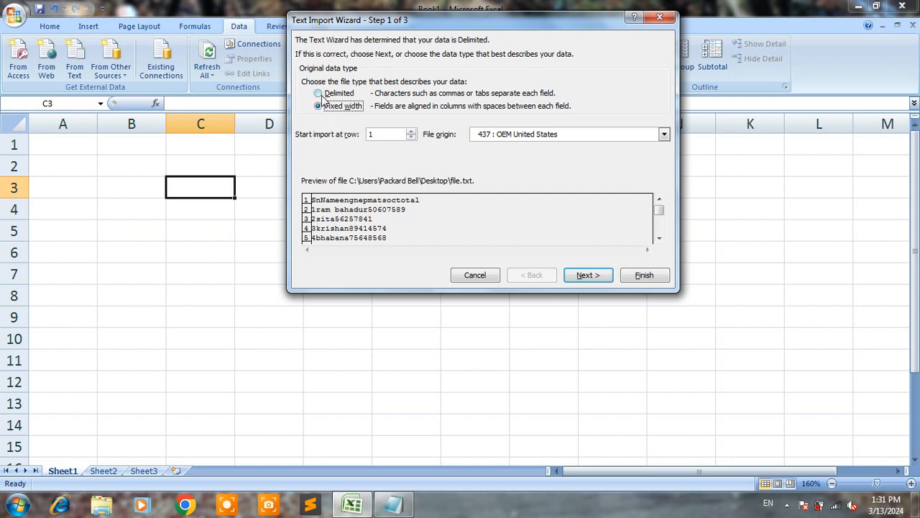
pyautogui.click(319, 94)
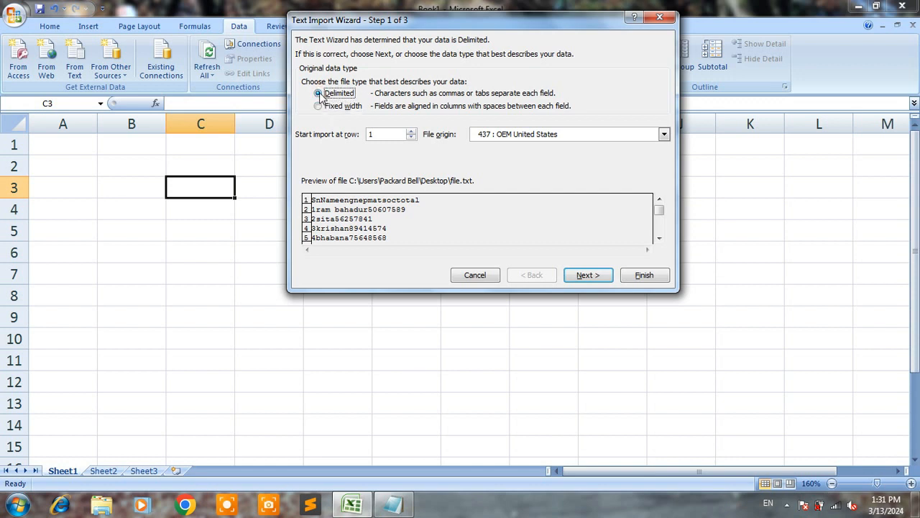
pyautogui.click(587, 276)
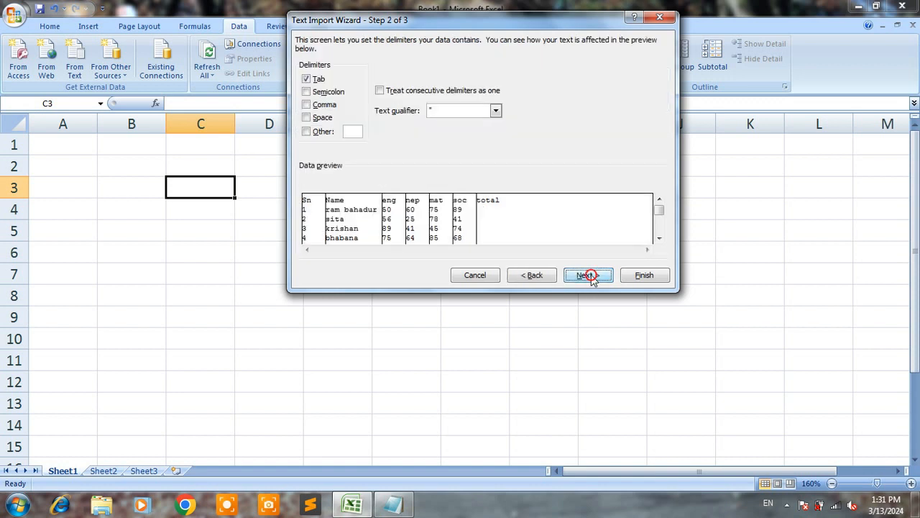
# - Turn off the Tab delimiter to compare the import preview with the source table in Notepad, and turn Tab back on
pyautogui.click(307, 79)
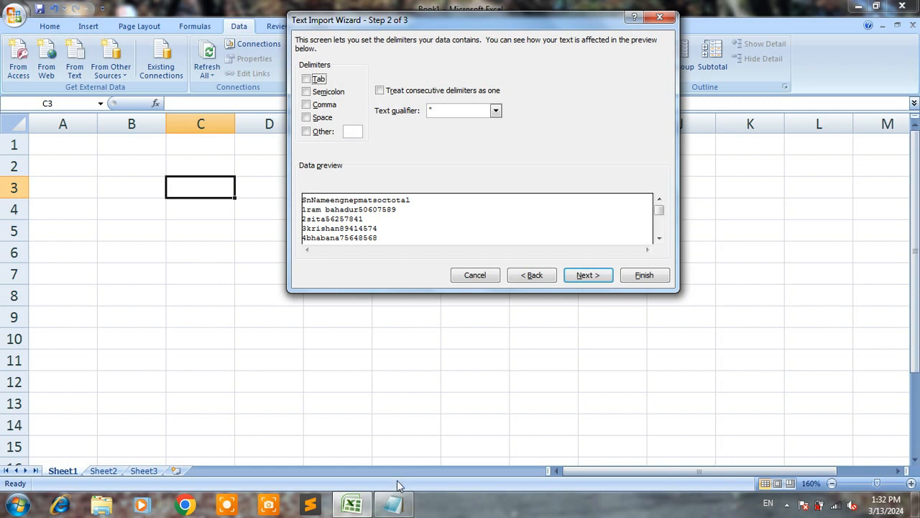
pyautogui.click(394, 506)
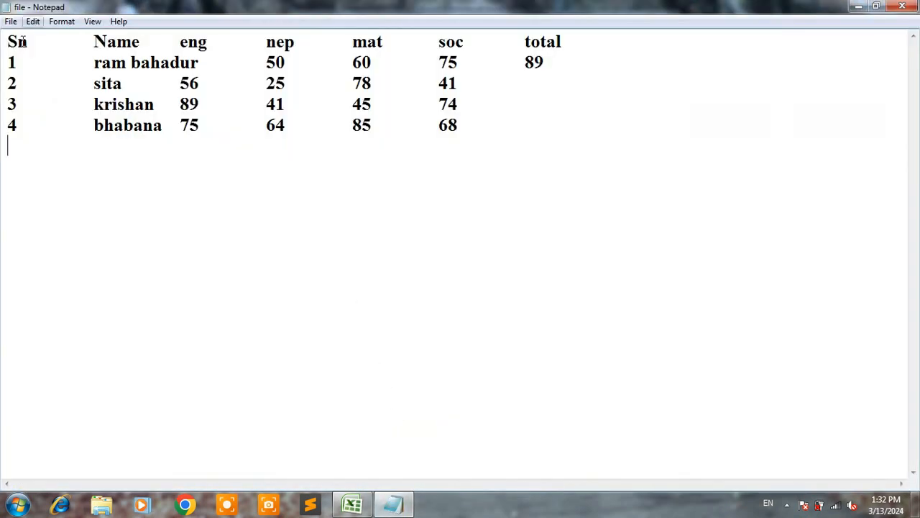
pyautogui.click(368, 505)
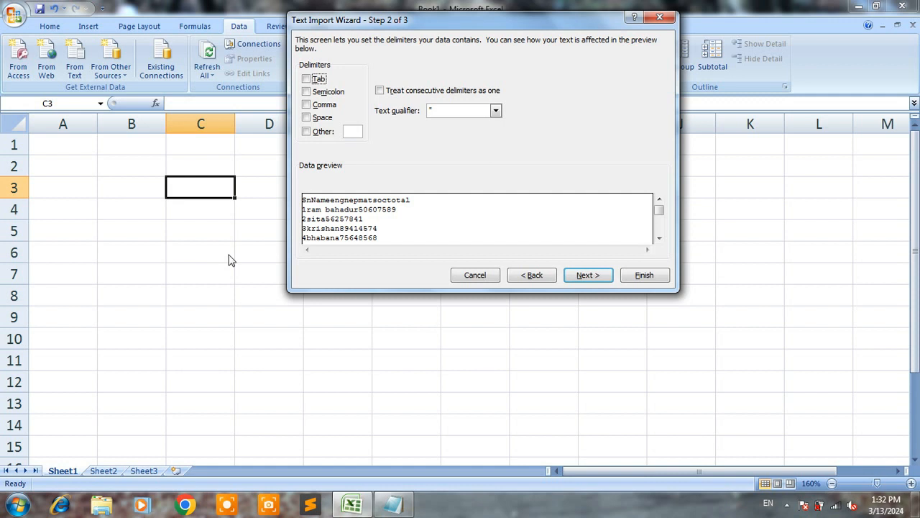
pyautogui.click(395, 506)
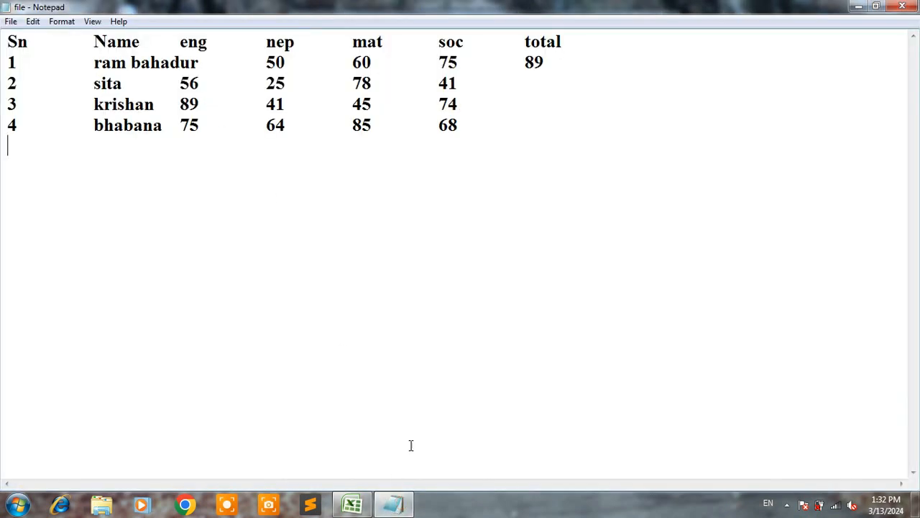
pyautogui.click(346, 506)
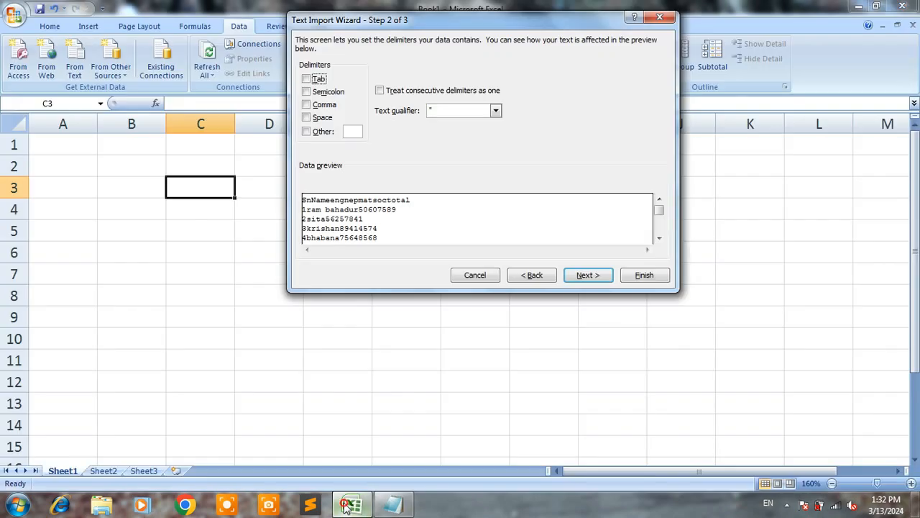
pyautogui.click(306, 79)
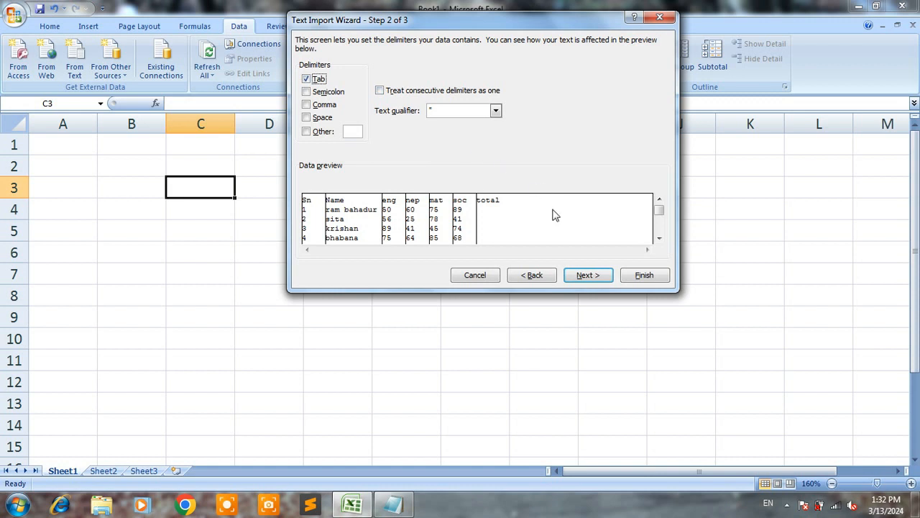
# - Finish the text import with the General column format, placing the data in the existing Sheet1 starting at cell A1
pyautogui.click(588, 276)
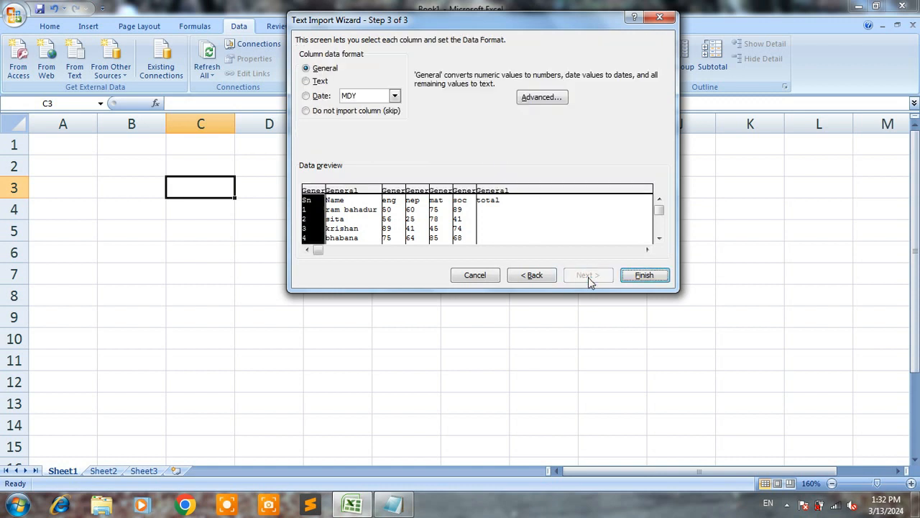
pyautogui.click(644, 276)
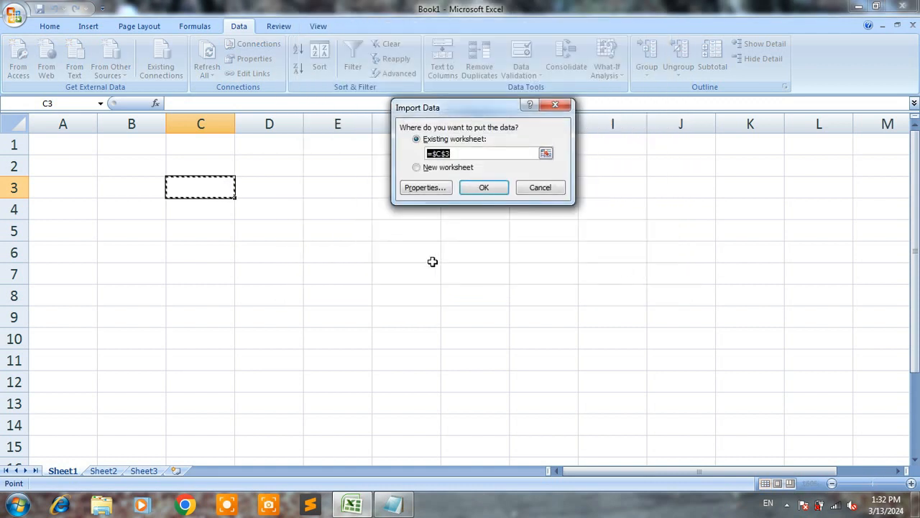
pyautogui.click(77, 147)
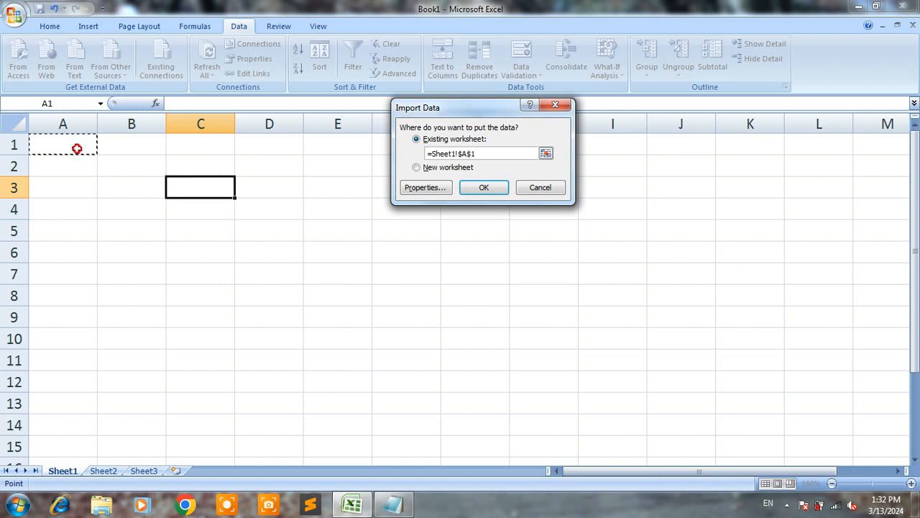
pyautogui.click(493, 191)
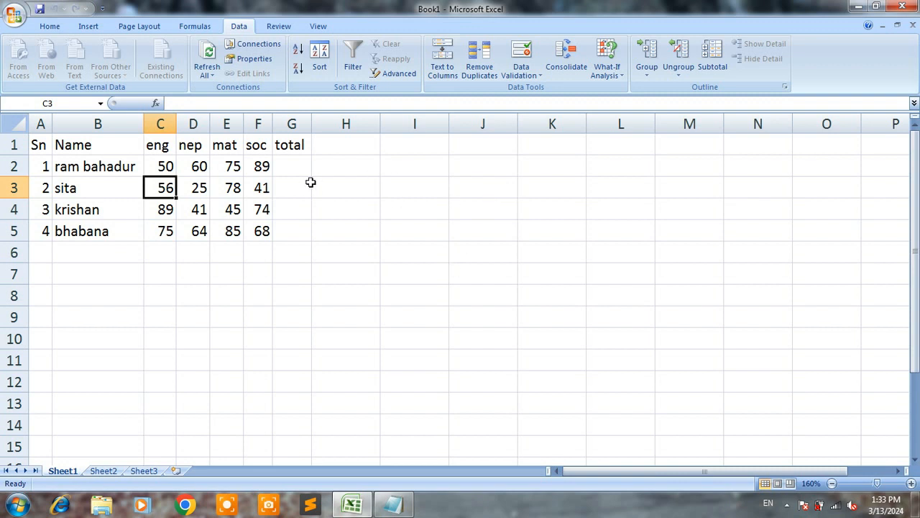
pyautogui.click(365, 250)
pyautogui.click(290, 168)
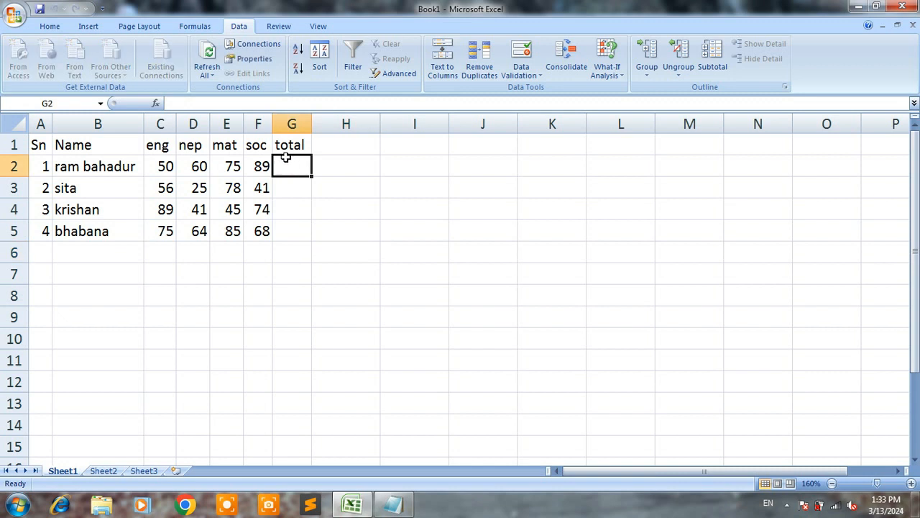
pyautogui.click(178, 274)
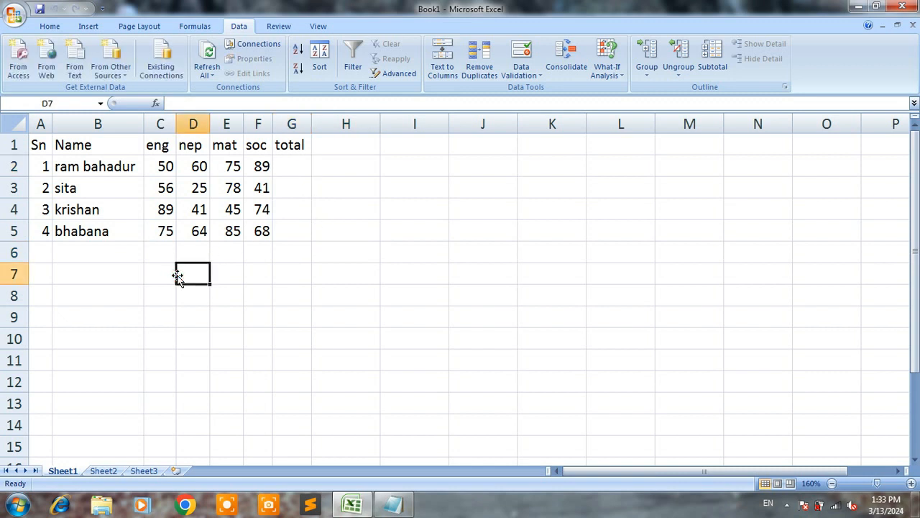
pyautogui.click(185, 189)
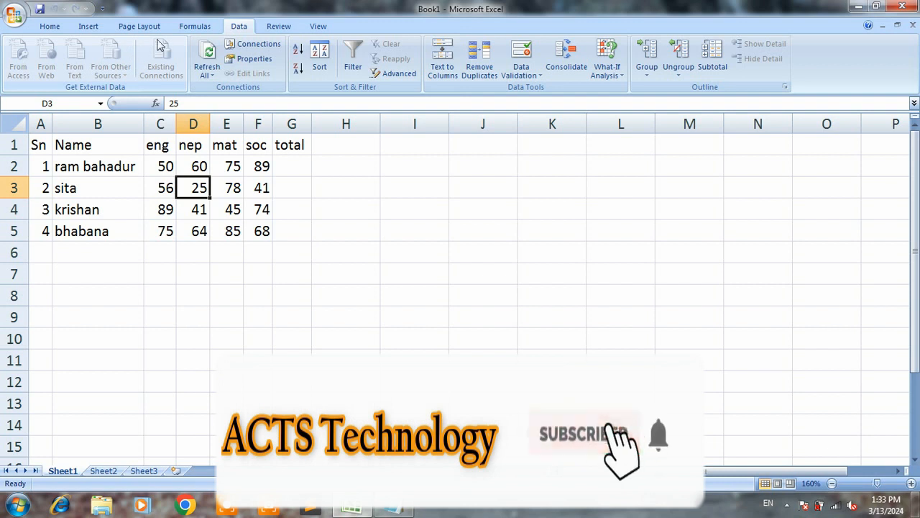
pyautogui.click(197, 289)
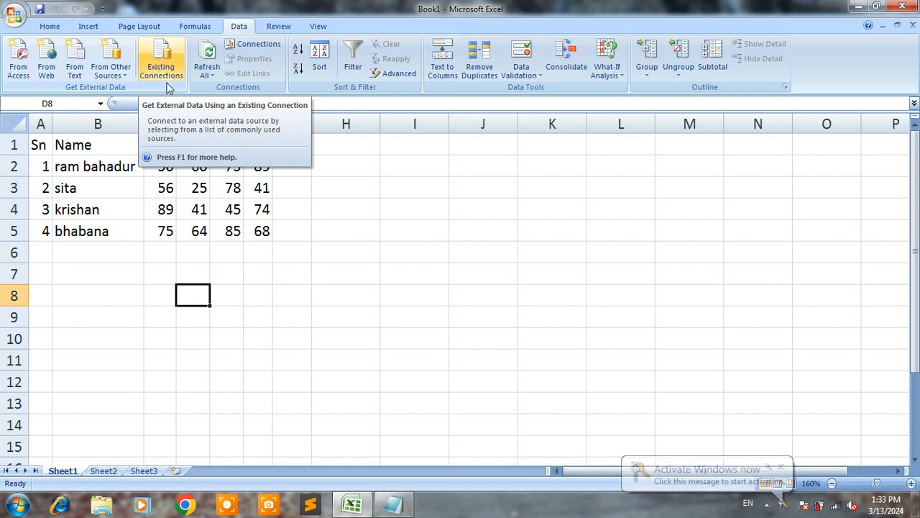
pyautogui.click(163, 189)
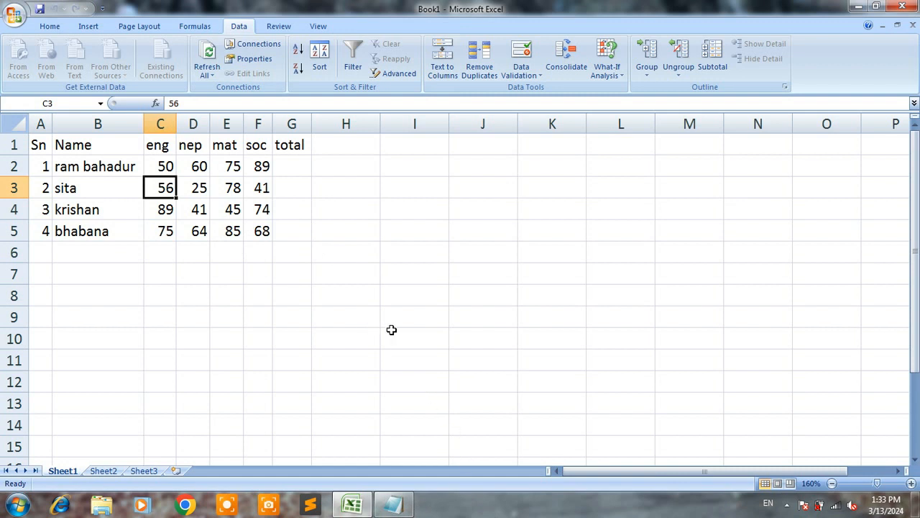
# - Switch to Notepad and add tab-separated row 5 with a student's name and the marks 79, 56, 35 and 52
pyautogui.click(394, 505)
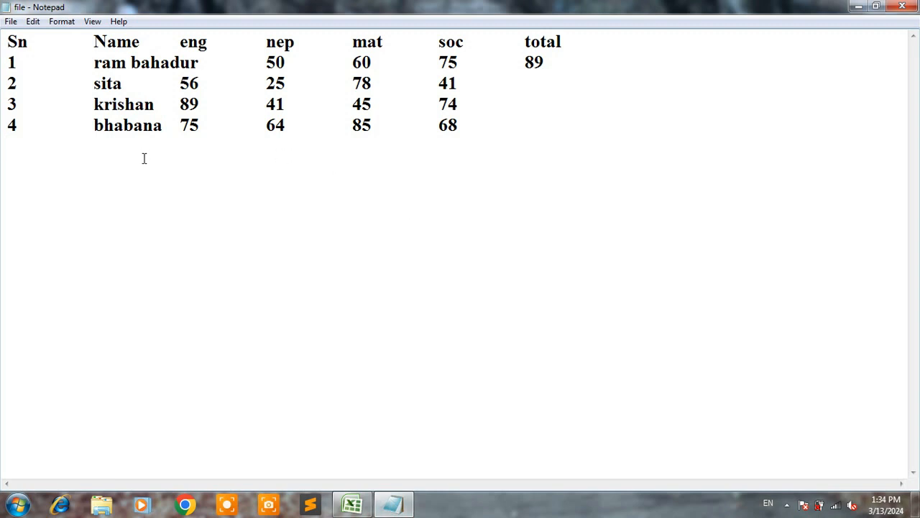
pyautogui.write('5\tbhuvan')
pyautogui.write('79')
pyautogui.press('Tab')
pyautogui.write('56')
pyautogui.press('Tab')
pyautogui.write('353')
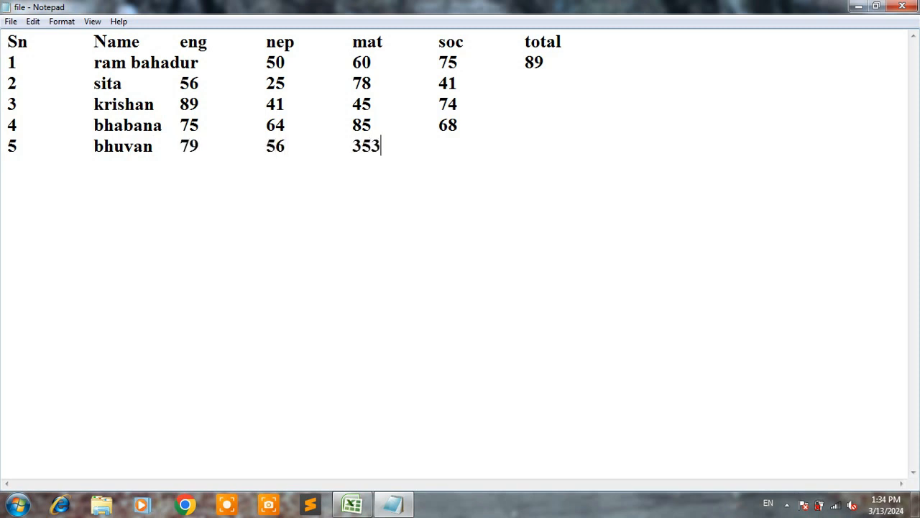
pyautogui.press('BackSpace')
pyautogui.press('Tab')
pyautogui.write('52 ')
pyautogui.write('6\t')
pyautogui.write('sari')
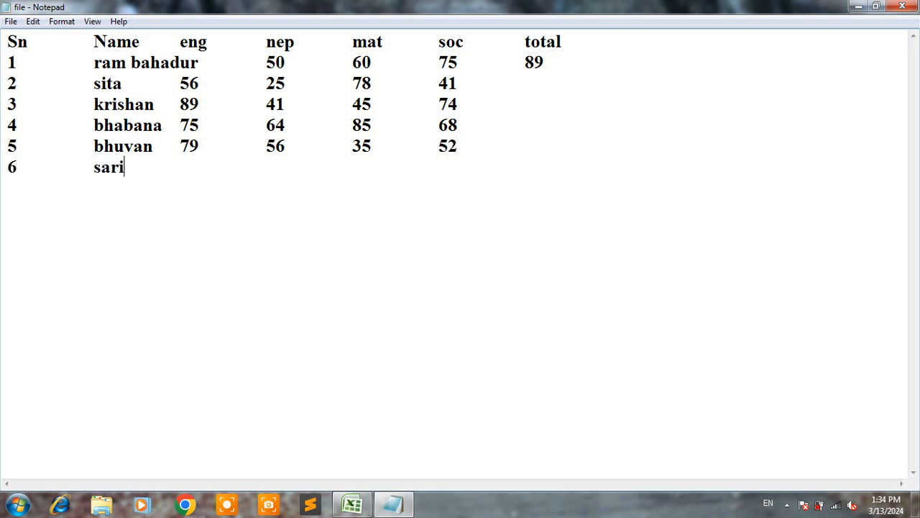
pyautogui.write('ta\t45\t69')
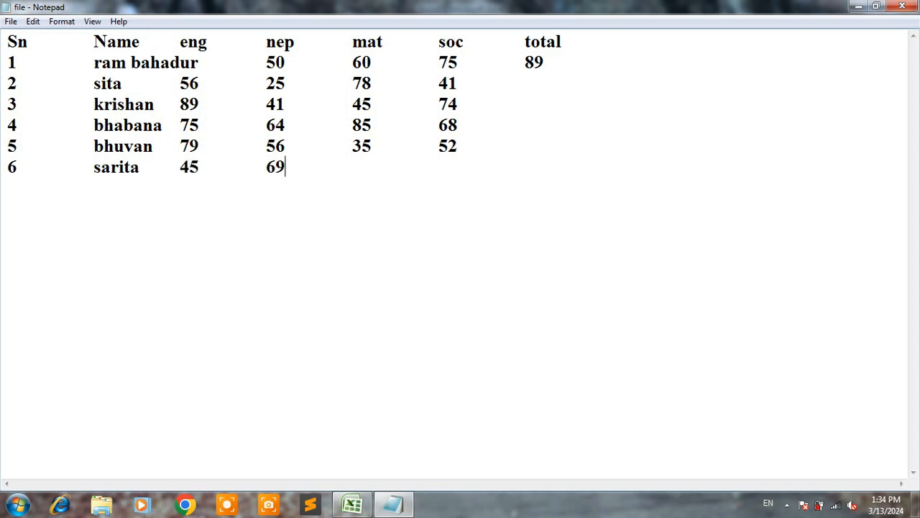
# - Add tab-separated row 6 with another student's name and the marks 45, 69, 35 and 25
pyautogui.press('Tab')
pyautogui.write('35')
pyautogui.press('Tab')
pyautogui.write('25')
# - Save the text file and minimize Notepad to return to the Excel workbook
pyautogui.click(9, 21)
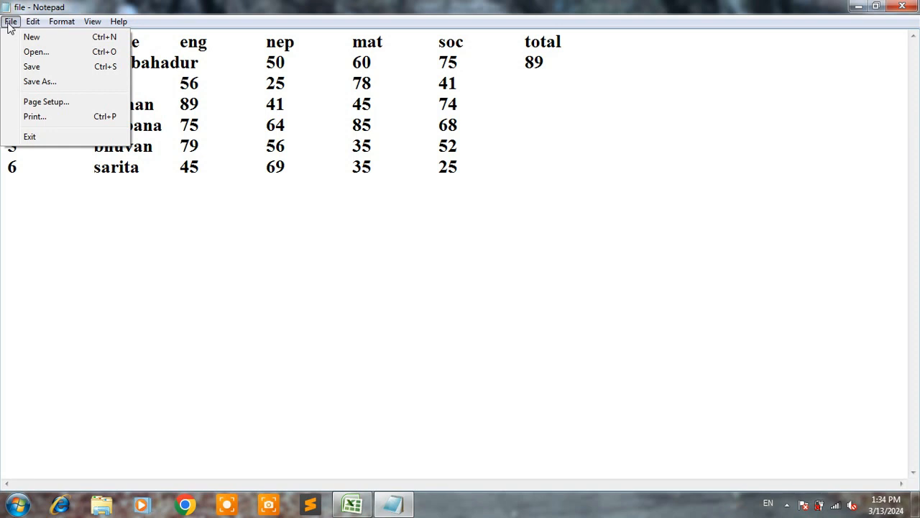
pyautogui.click(41, 68)
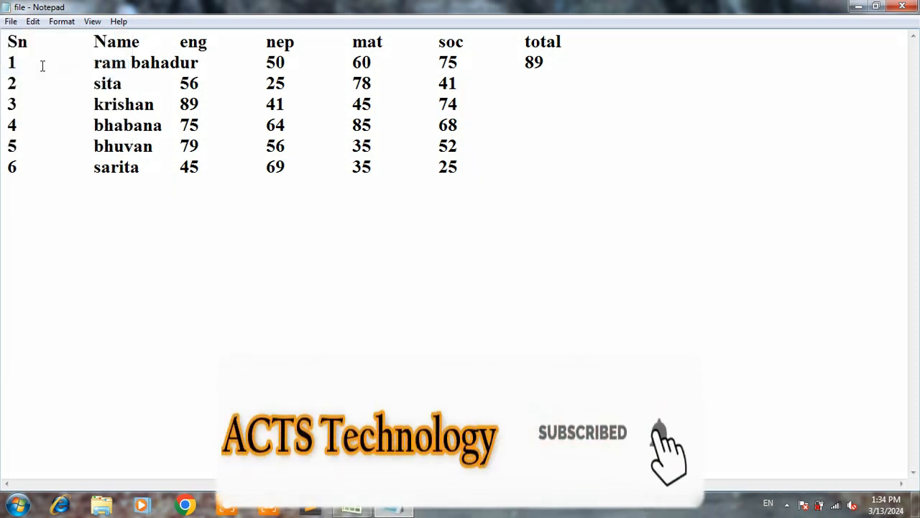
pyautogui.click(859, 7)
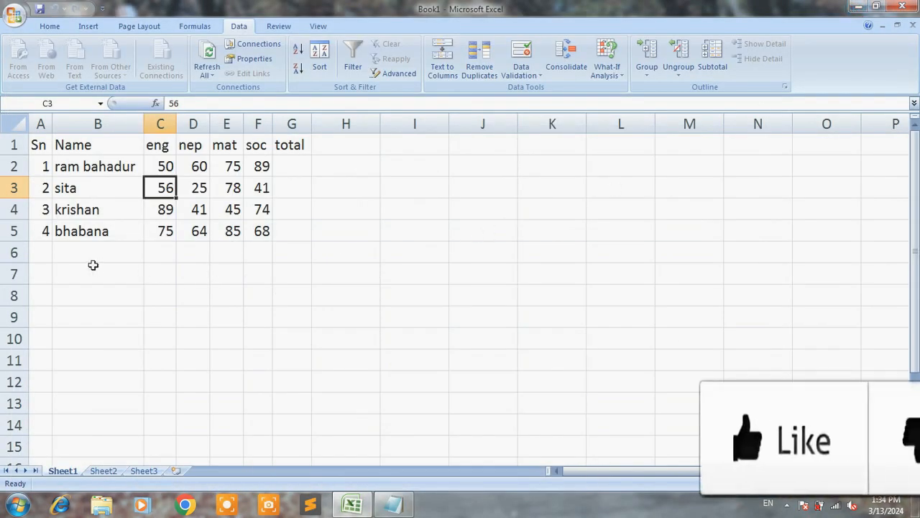
# - Refresh all the imported data from a cell inside the table, using the text document named file on the Desktop as source
pyautogui.click(92, 266)
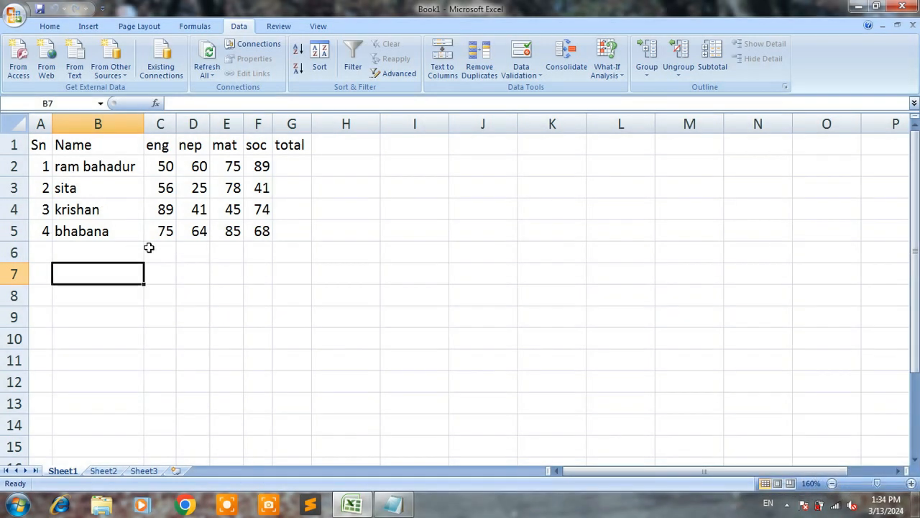
pyautogui.click(189, 190)
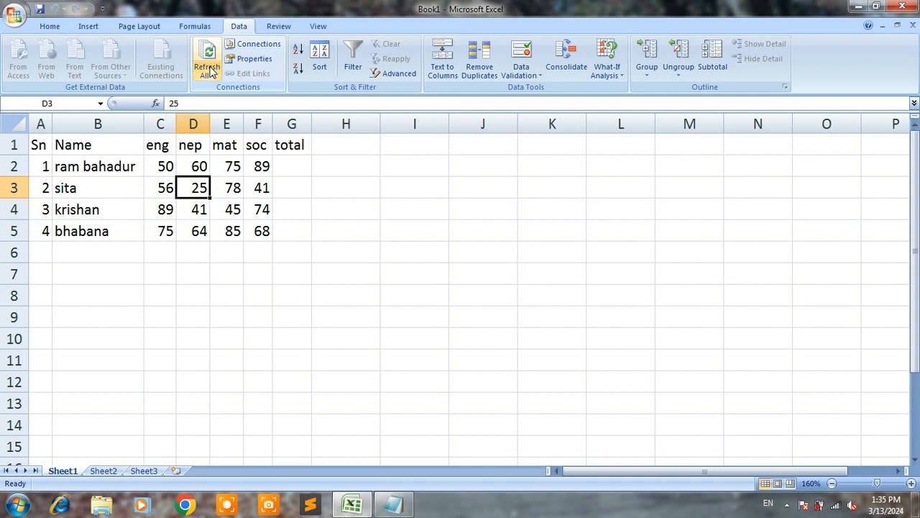
pyautogui.click(208, 68)
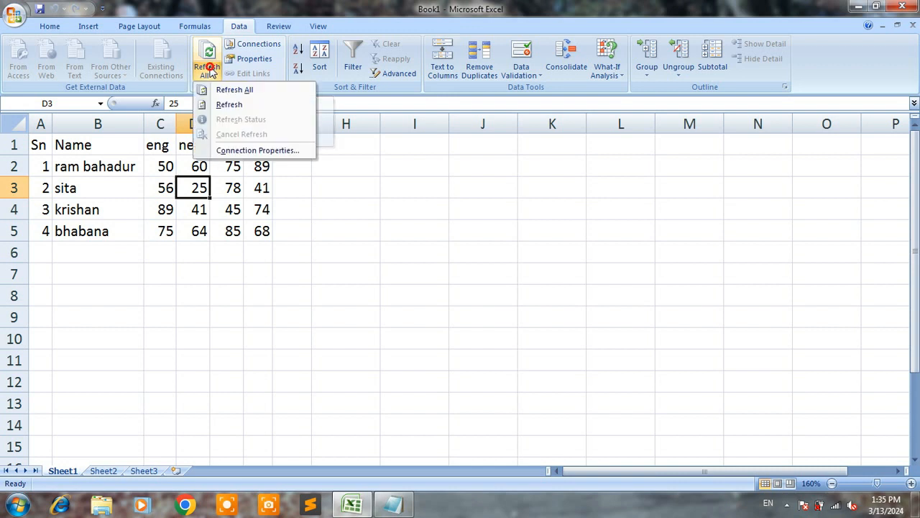
pyautogui.click(236, 92)
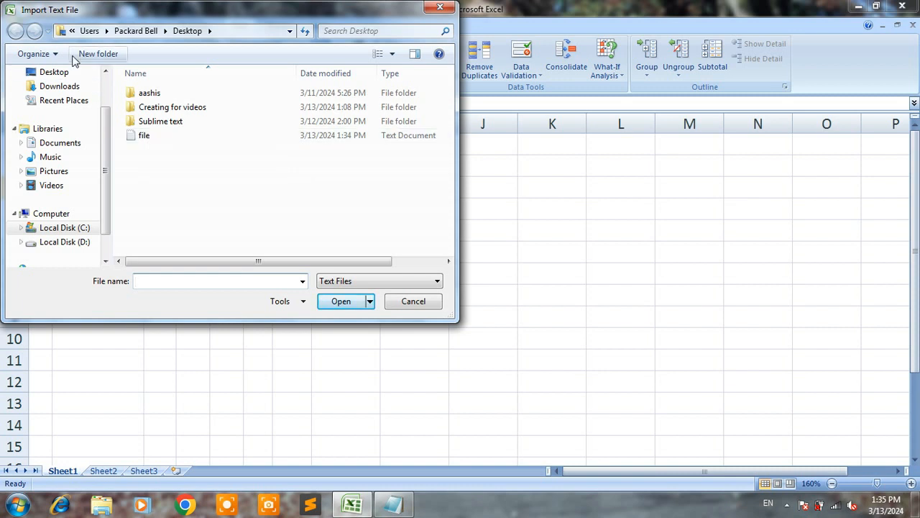
pyautogui.click(147, 137)
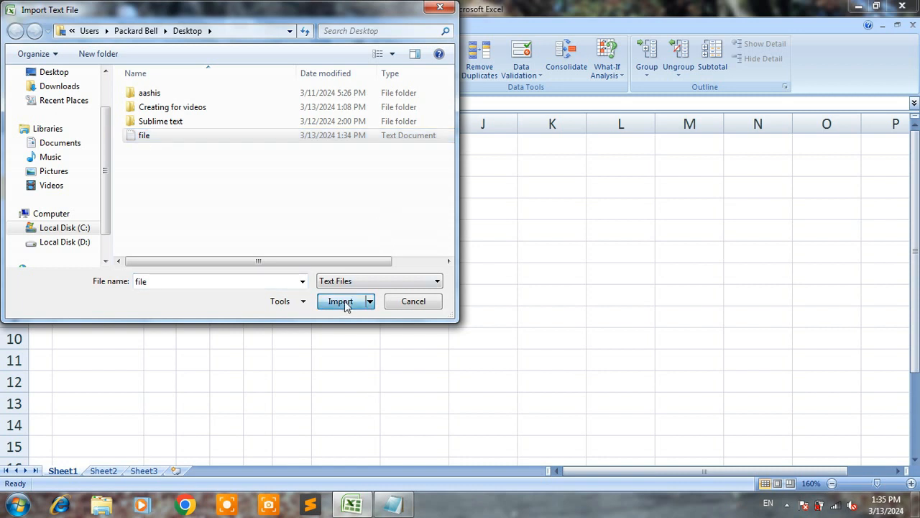
pyautogui.click(341, 301)
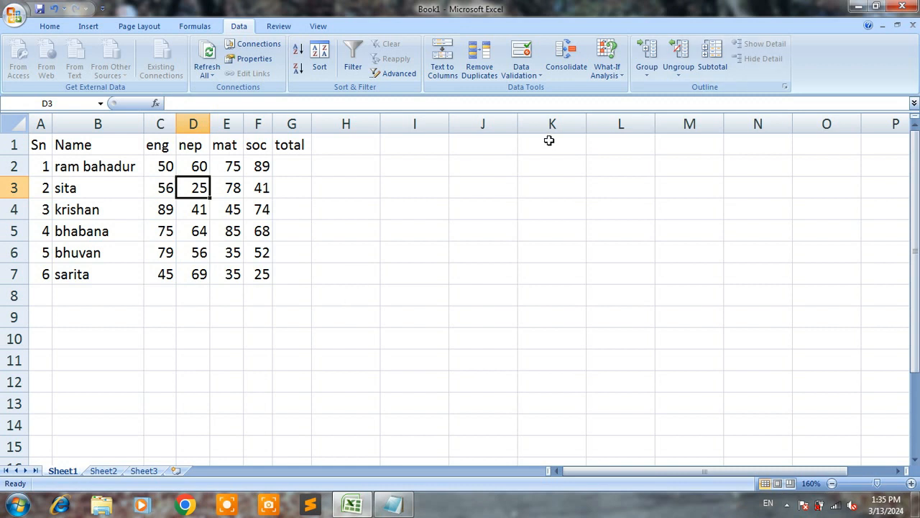
# - Enter student number 7 in worksheet row 8 with the student's name and the marks 75, 68, 56 and 86
pyautogui.click(35, 296)
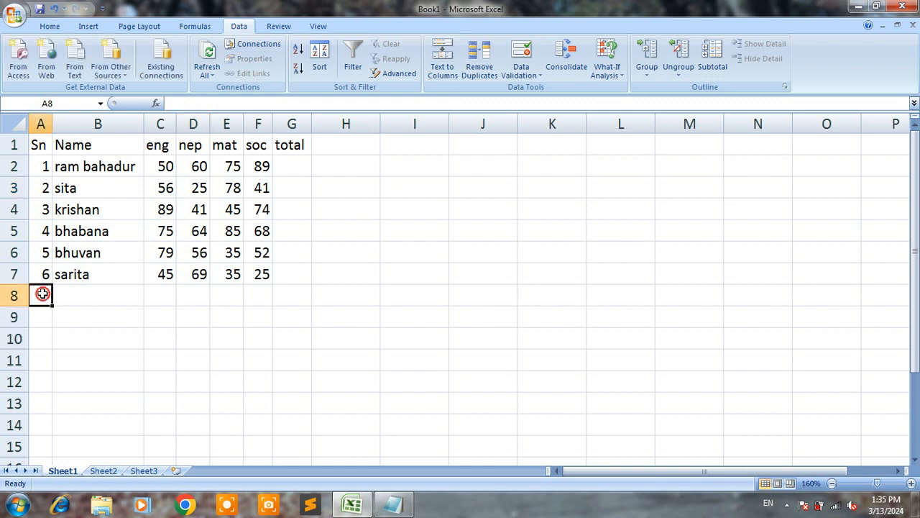
pyautogui.write('7')
pyautogui.press('Tab')
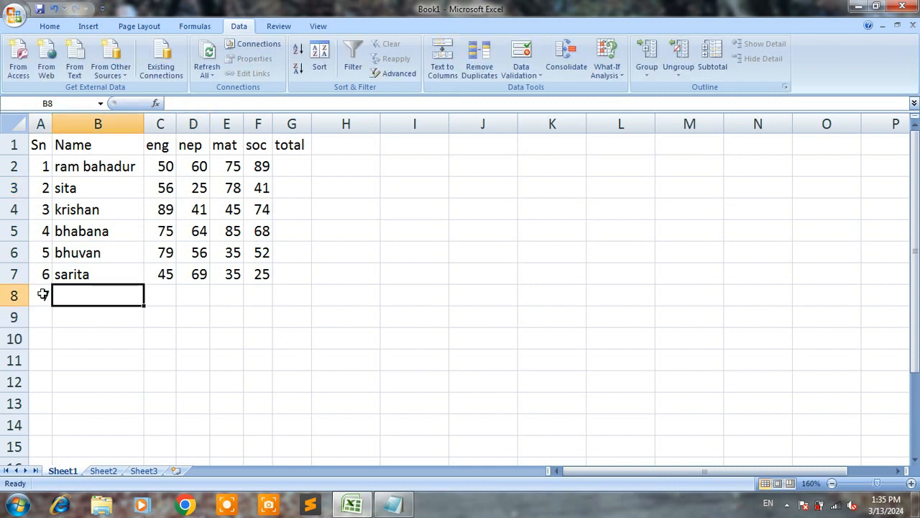
pyautogui.write('mangal')
pyautogui.press('Tab')
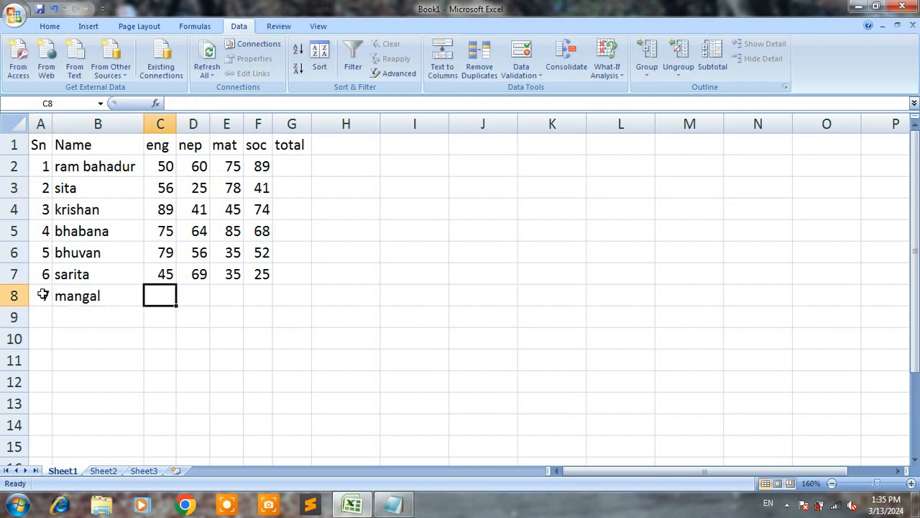
pyautogui.write('75')
pyautogui.press('Tab')
pyautogui.write('68')
pyautogui.press('Tab')
pyautogui.write('56')
pyautogui.press('Tab')
pyautogui.write('86')
pyautogui.press('Tab')
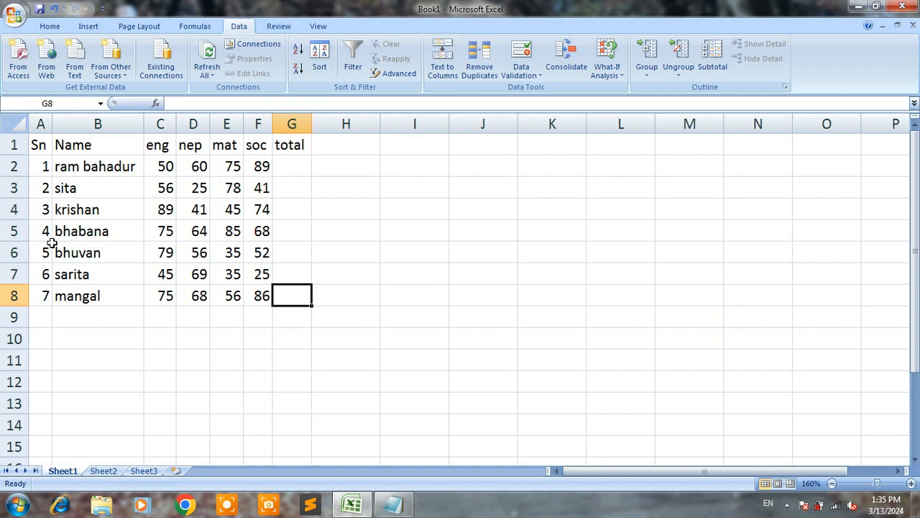
pyautogui.click(185, 299)
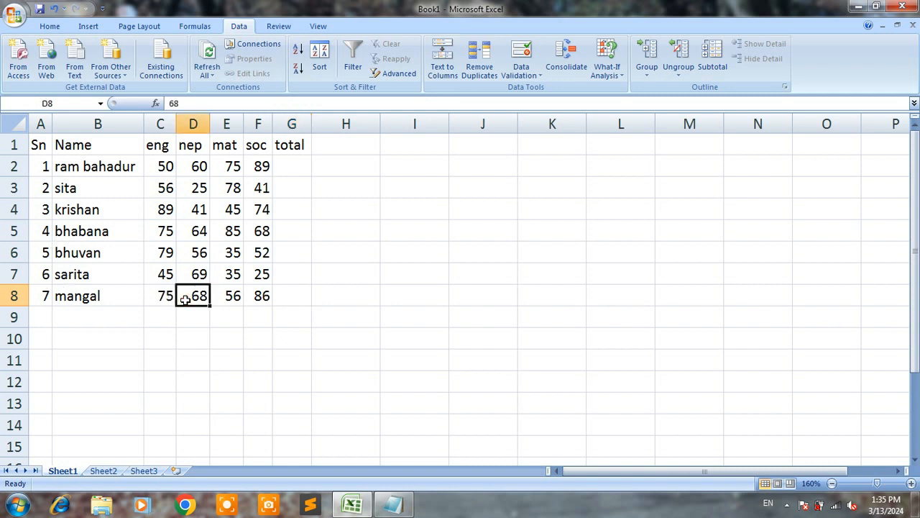
pyautogui.click(198, 271)
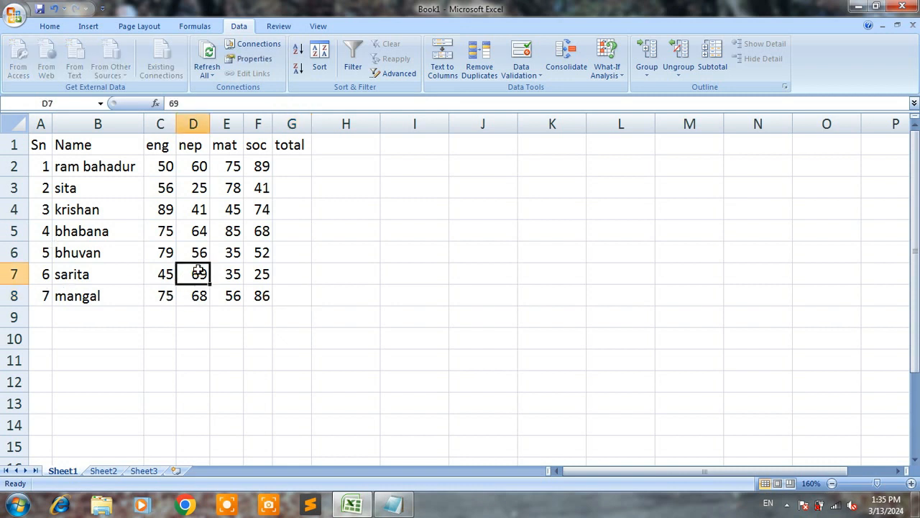
pyautogui.click(307, 291)
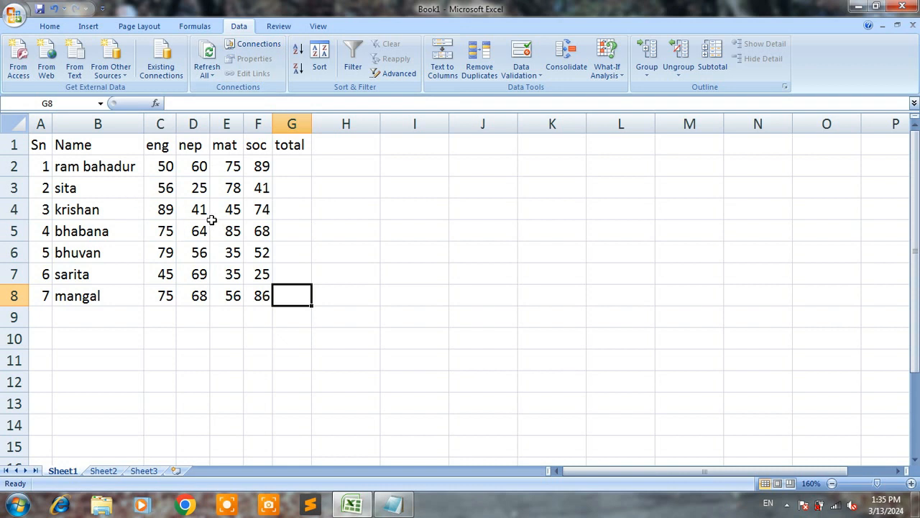
pyautogui.click(164, 188)
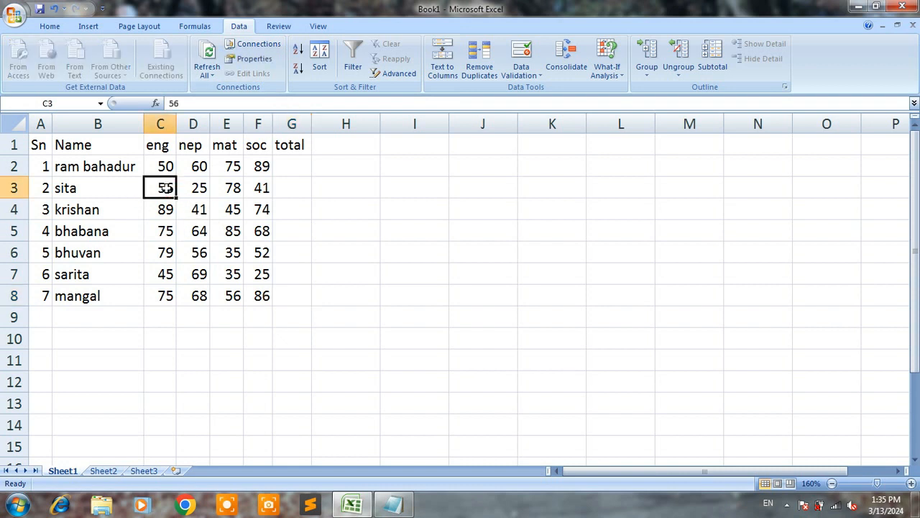
pyautogui.click(536, 231)
pyautogui.click(387, 439)
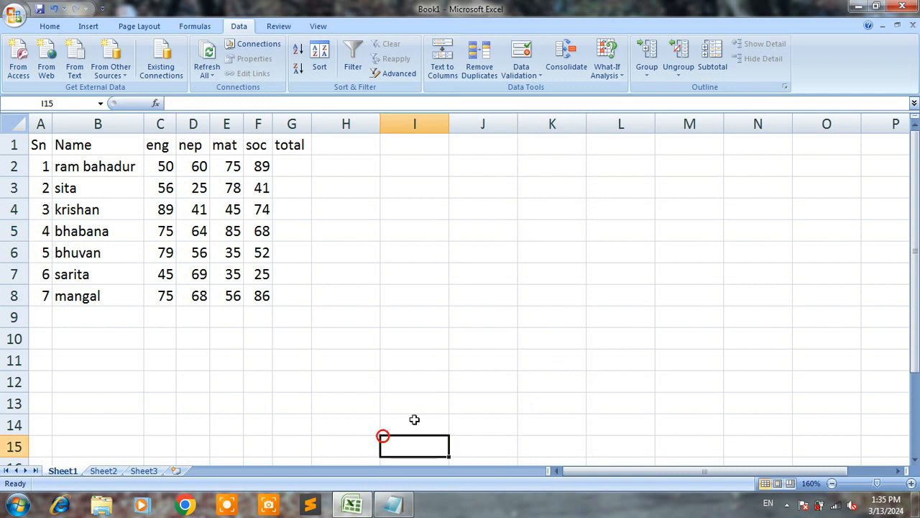
pyautogui.click(811, 275)
pyautogui.click(725, 183)
pyautogui.click(779, 348)
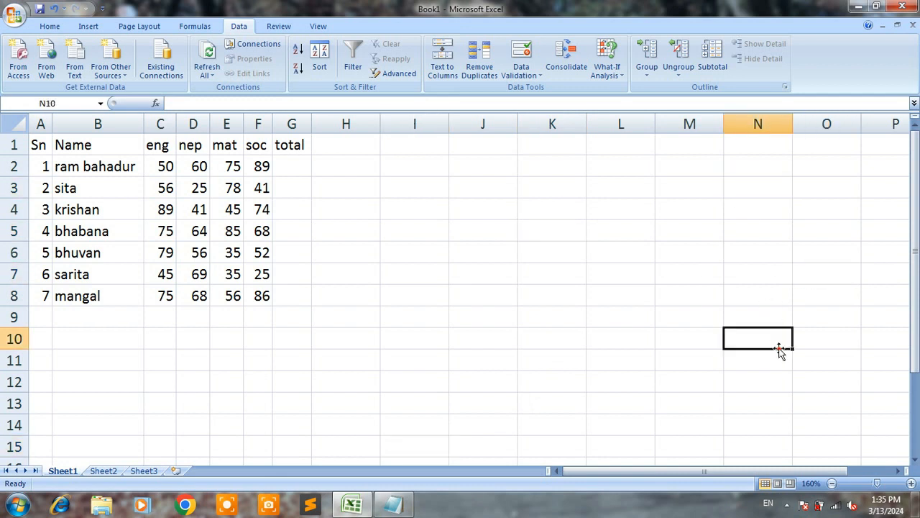
pyautogui.click(799, 388)
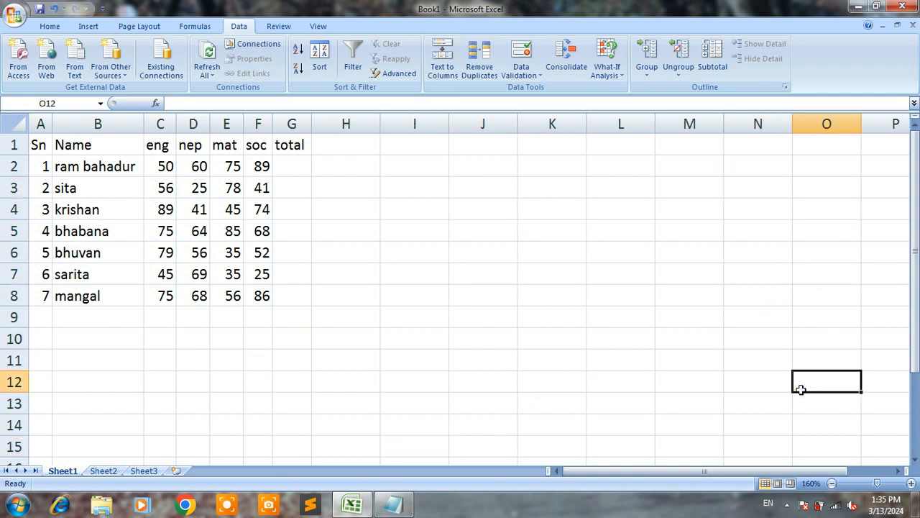
pyautogui.click(466, 166)
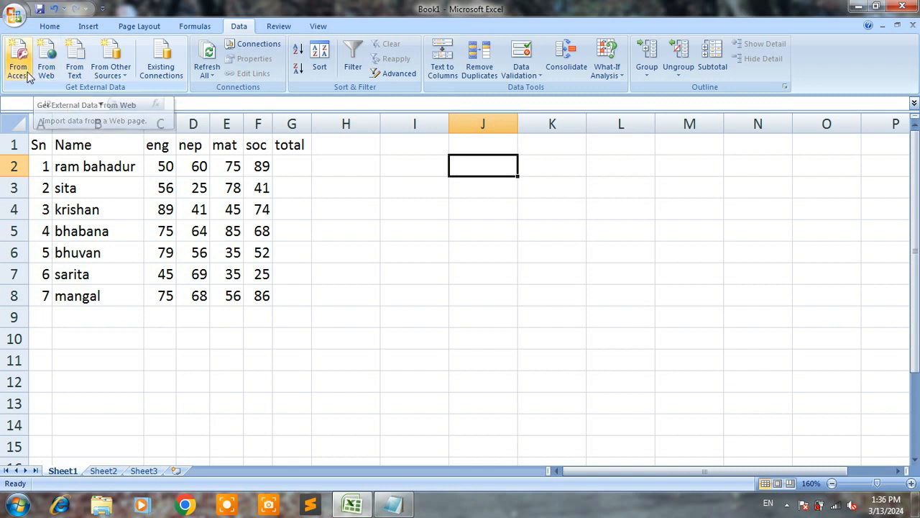
pyautogui.click(607, 233)
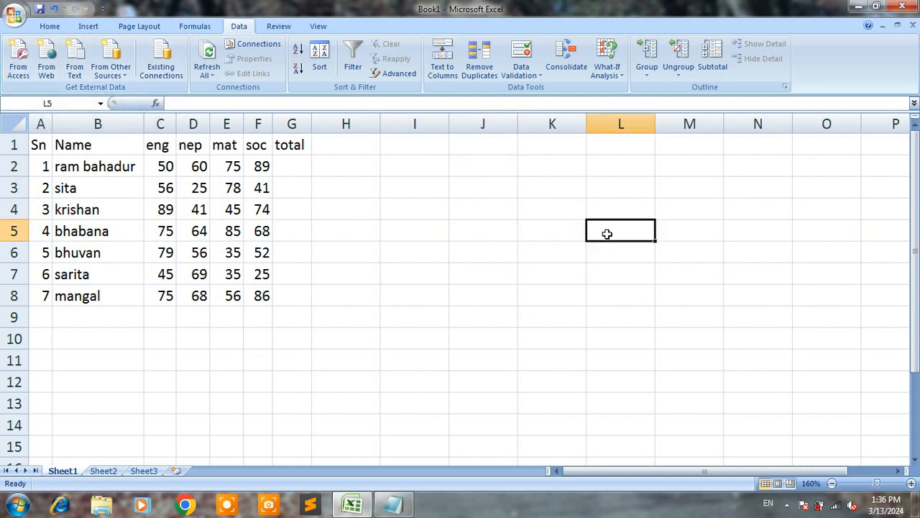
pyautogui.click(663, 174)
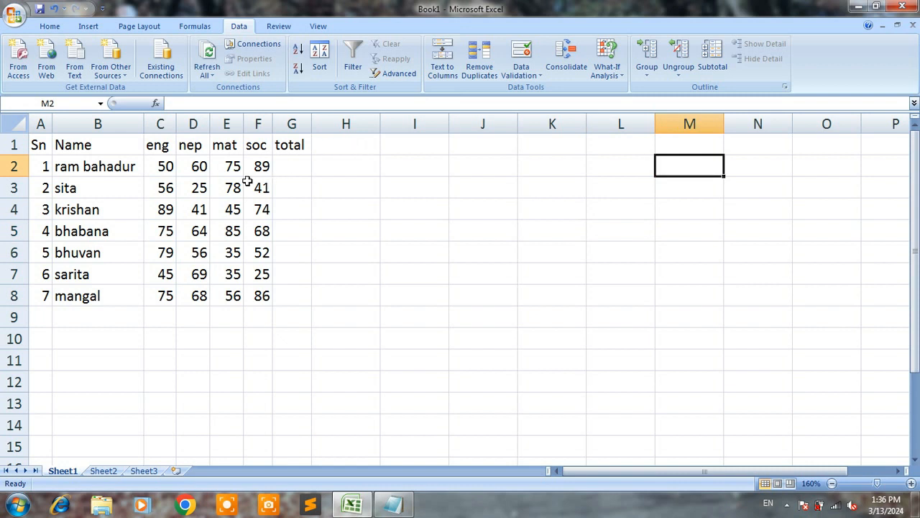
# - Review the workbook's data connections from a cell inside the imported table, and close the list
pyautogui.click(201, 210)
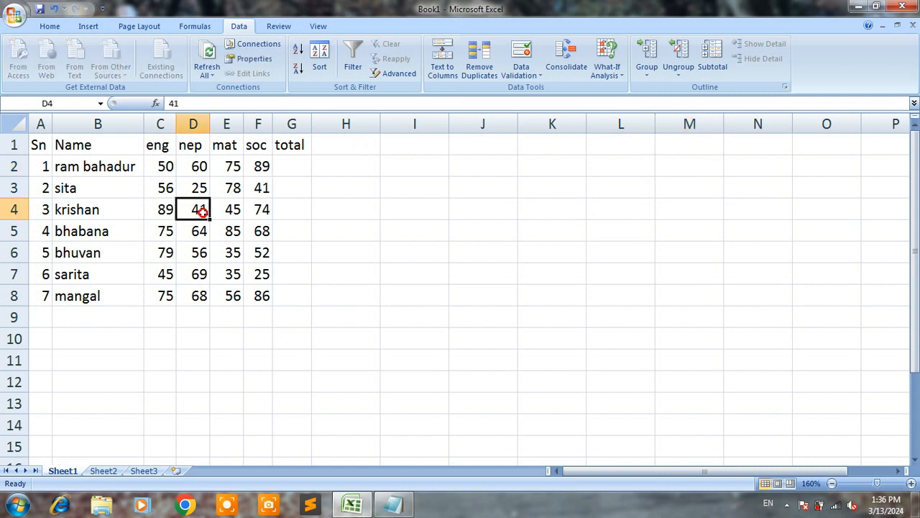
pyautogui.click(253, 44)
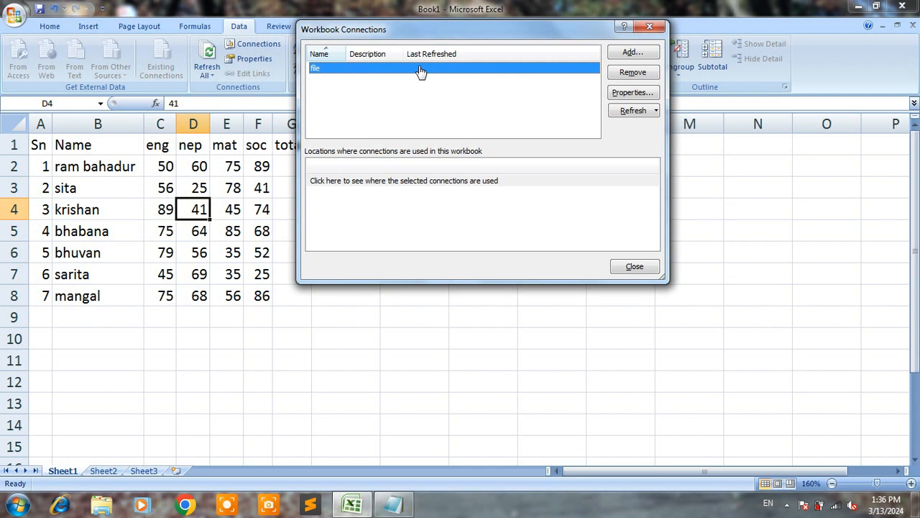
pyautogui.click(642, 27)
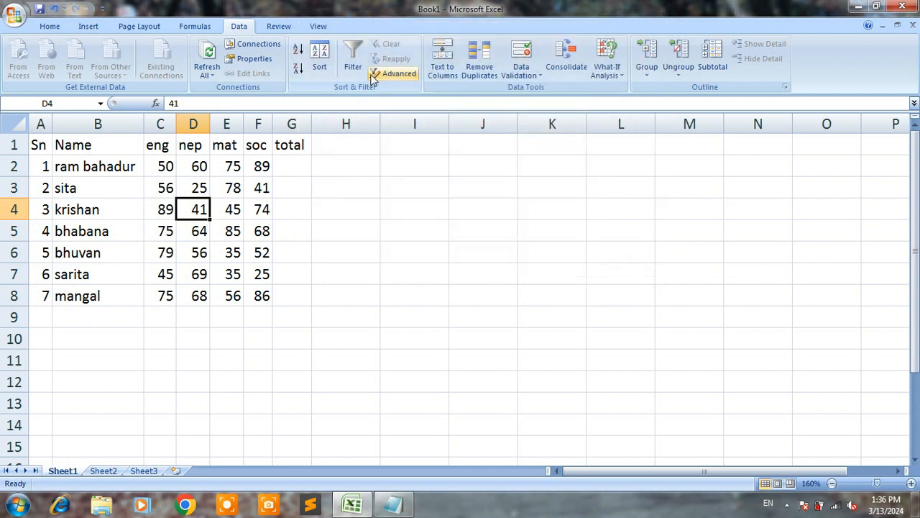
# - In the imported table's external data range properties, disable saving the query definition, accept its removal, and re-enable the option
pyautogui.click(161, 211)
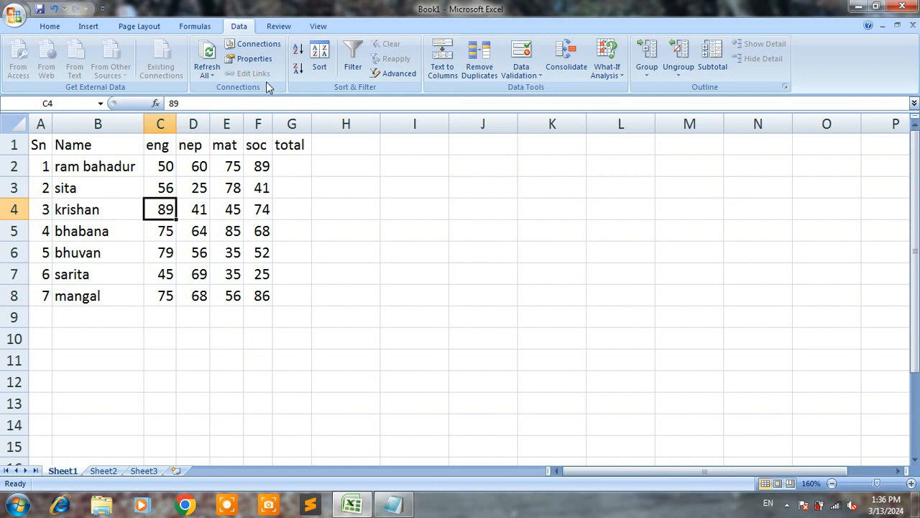
pyautogui.click(256, 58)
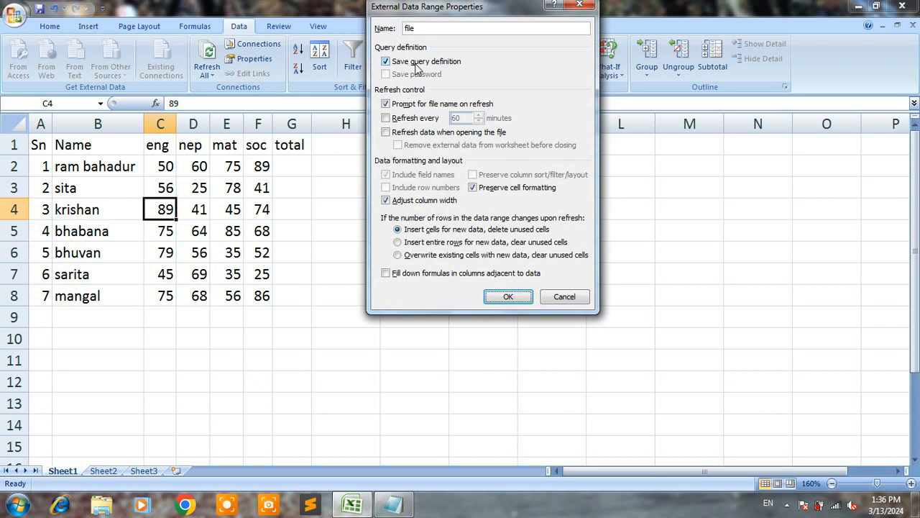
pyautogui.click(392, 65)
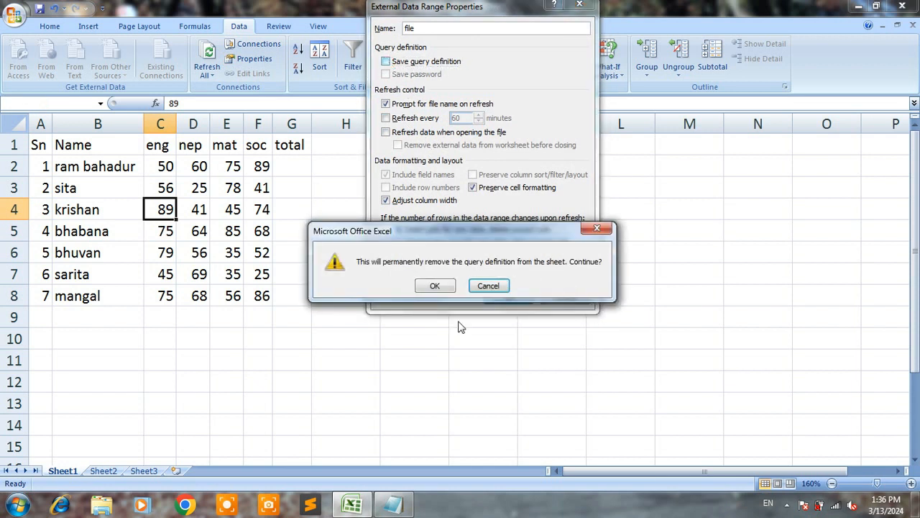
pyautogui.click(435, 286)
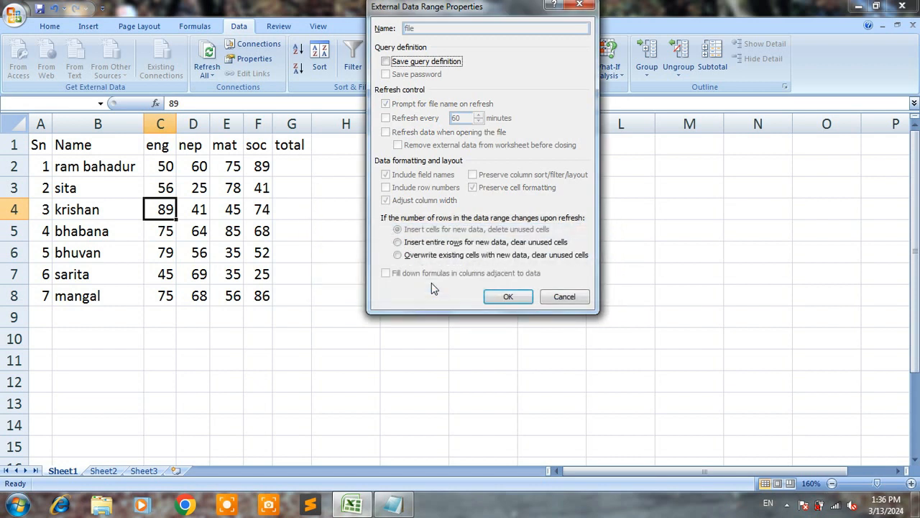
pyautogui.click(386, 61)
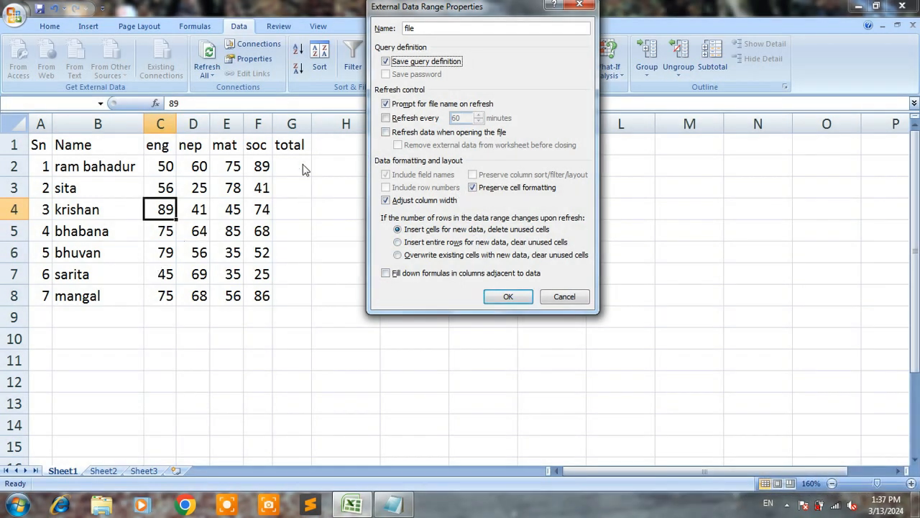
# - Enable the timed refresh for the external data range, disable it again, and accept the properties
pyautogui.click(387, 117)
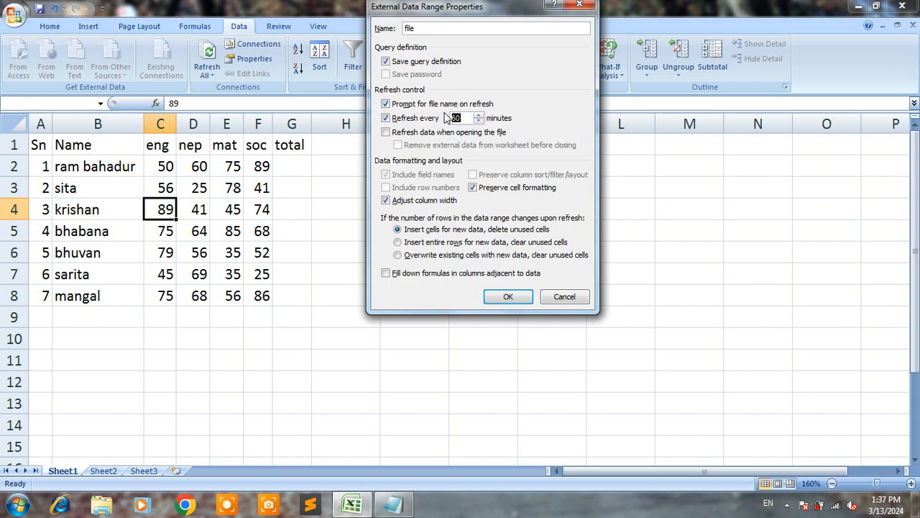
pyautogui.click(386, 118)
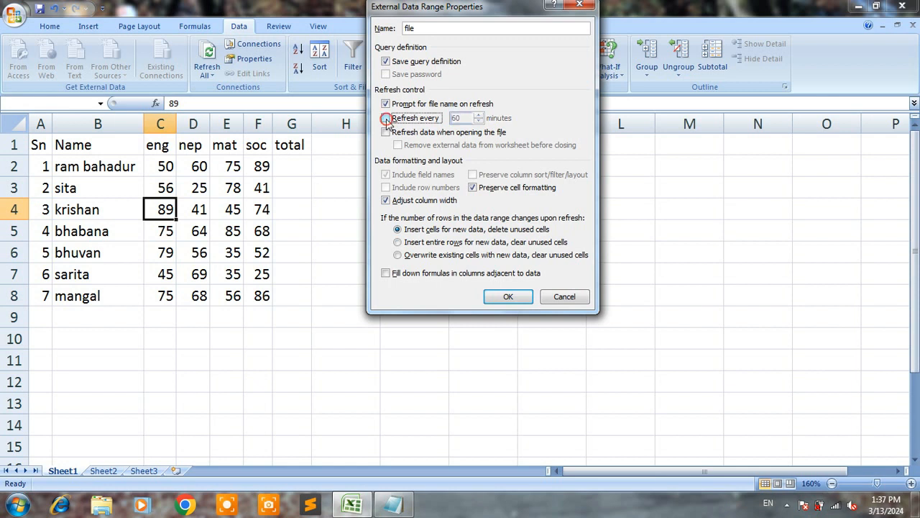
pyautogui.click(508, 296)
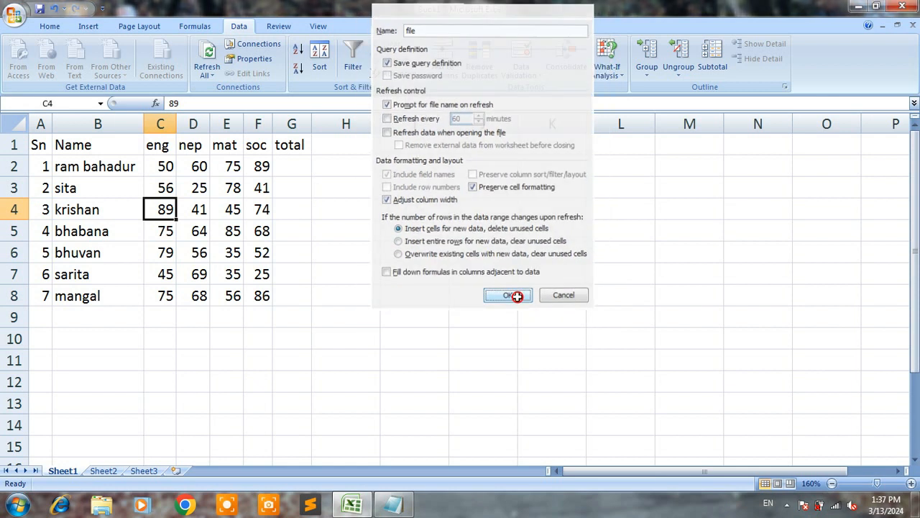
pyautogui.click(261, 207)
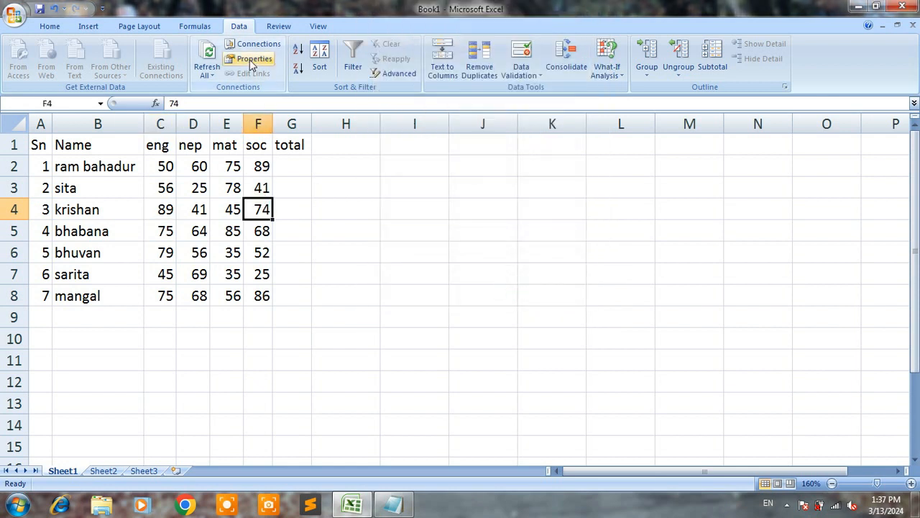